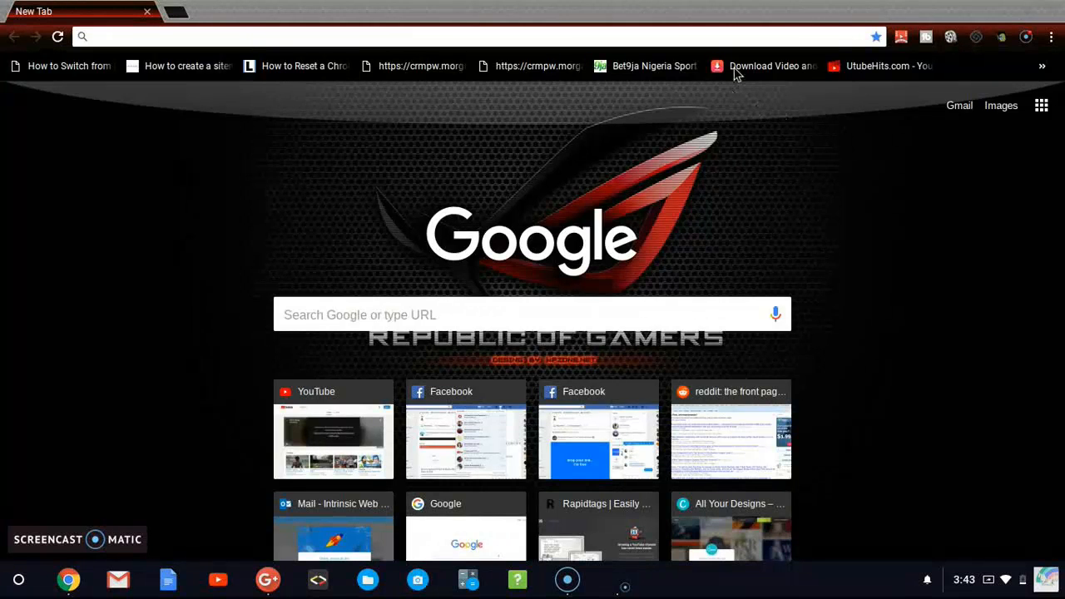
Step: Open the Facebook website in the browser
{"action": "left_click", "coordinate": [647, 33]}
{"action": "type", "text": "facebook"}
{"action": "key", "text": "Return"}
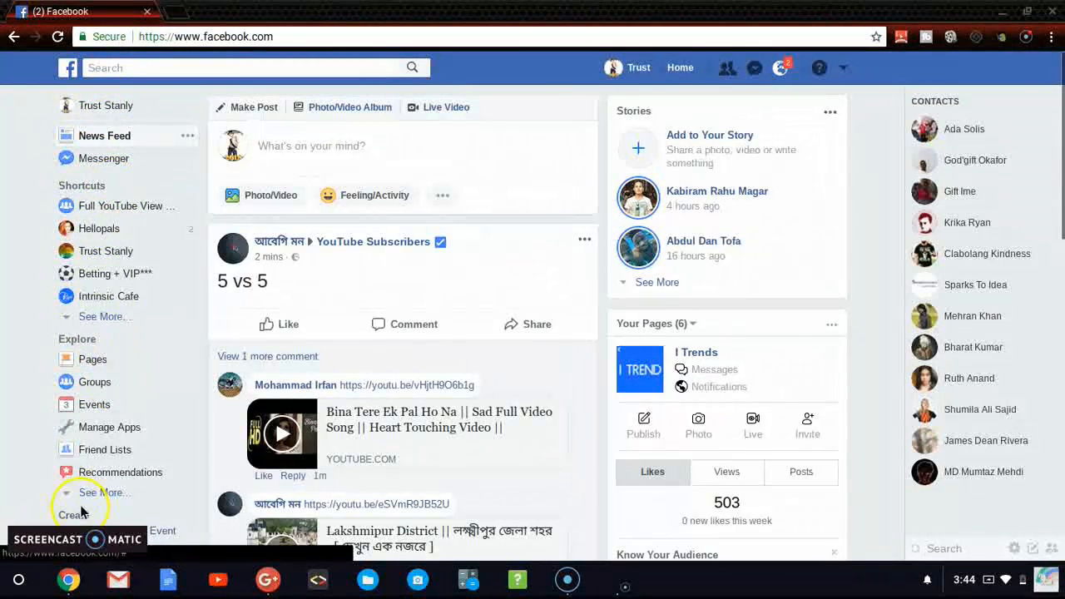
Step: Start creating a new Facebook group and name it "My Friends"
{"action": "scroll", "coordinate": [70, 515], "scroll_direction": "down", "scroll_amount": 3}
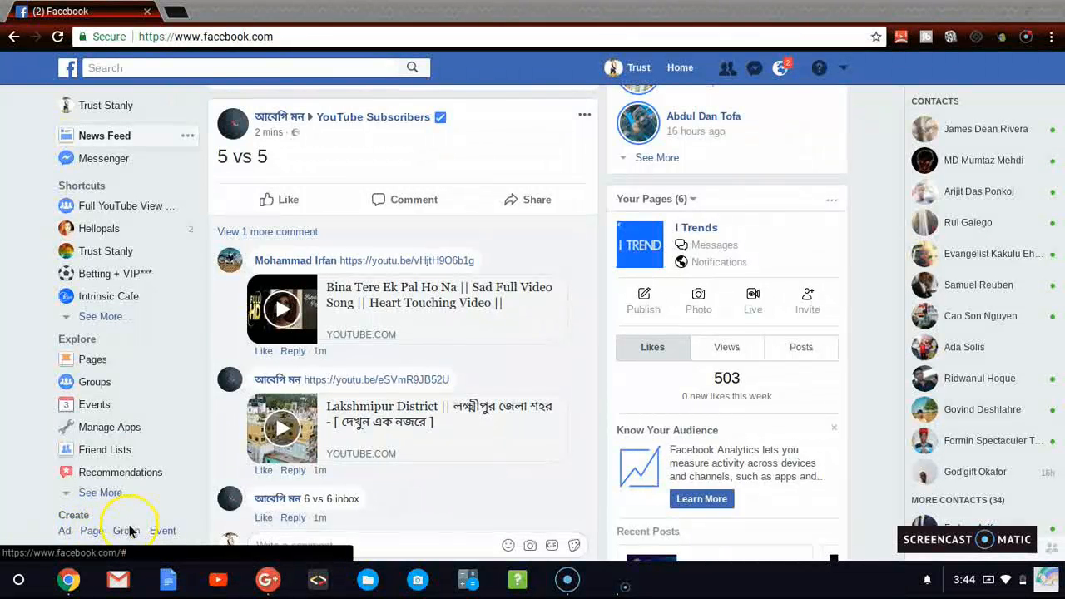
{"action": "left_click", "coordinate": [134, 536]}
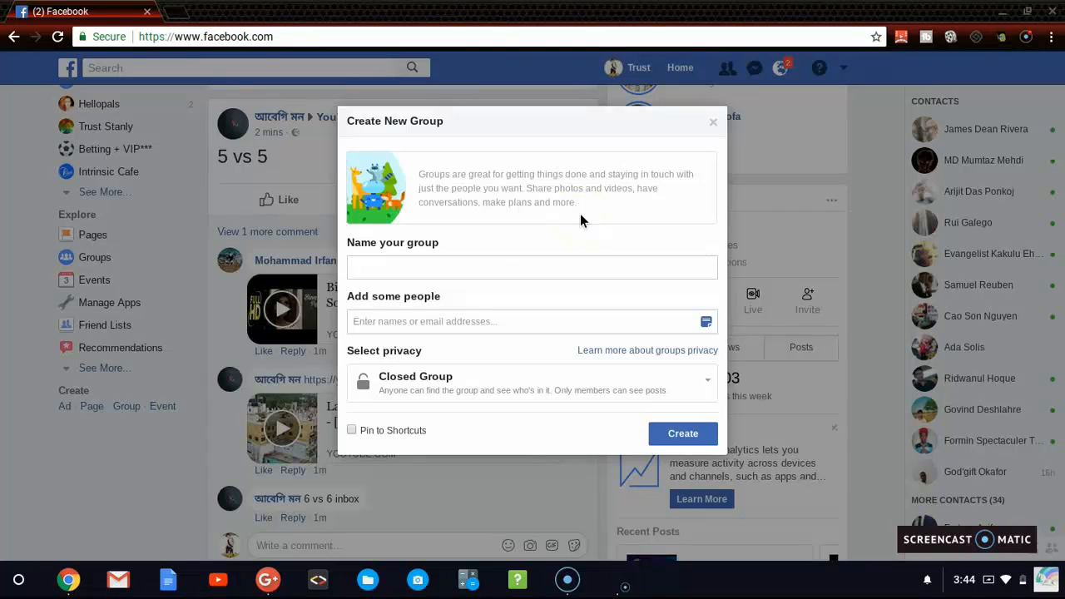
{"action": "left_click", "coordinate": [606, 147]}
{"action": "left_click", "coordinate": [381, 273]}
Step: Add three friends to the new group by searching for "kr" and twice for "ad", taking the first match each time
{"action": "left_click", "coordinate": [459, 324]}
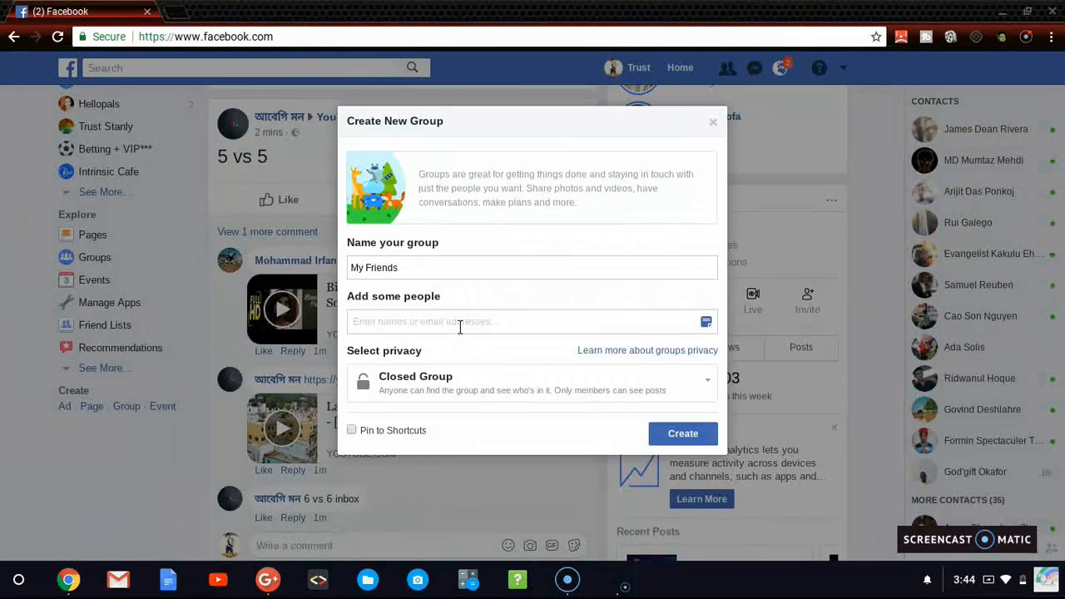
{"action": "type", "text": "kr"}
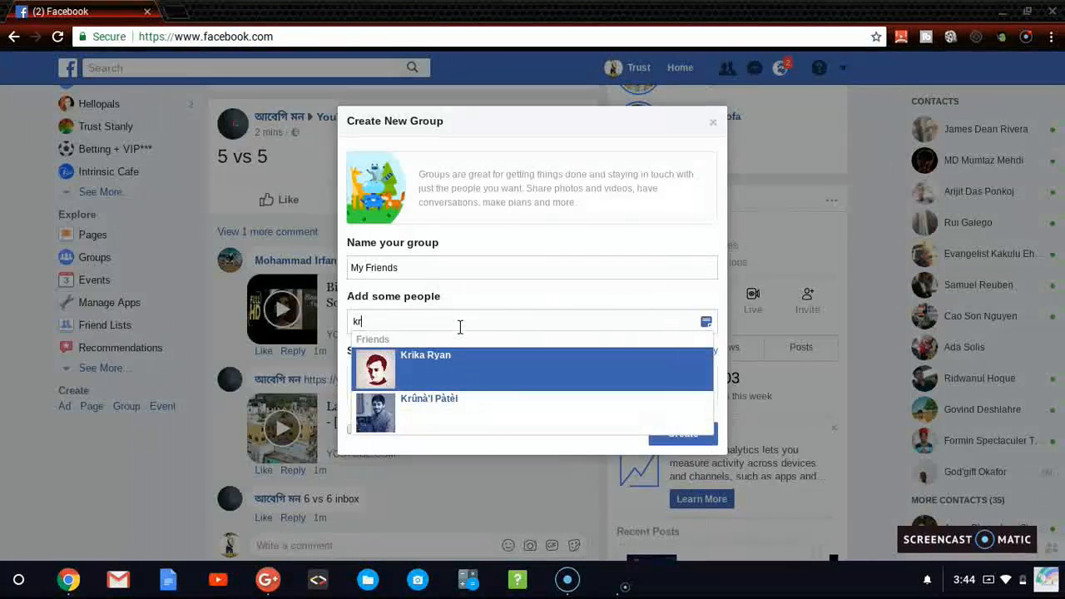
{"action": "key", "text": "Return"}
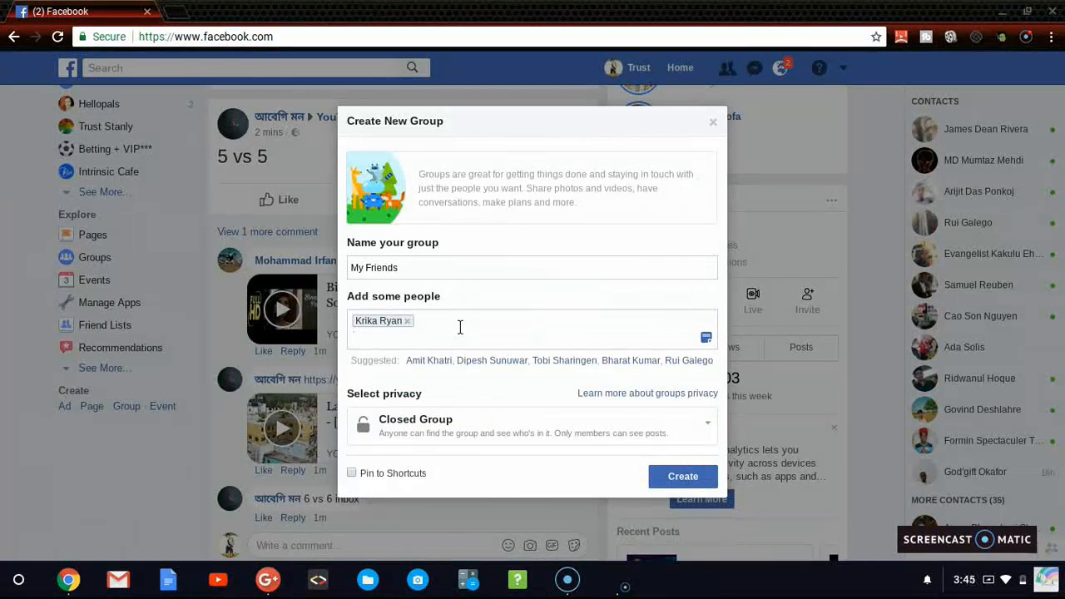
{"action": "type", "text": "ad"}
{"action": "key", "text": "Return"}
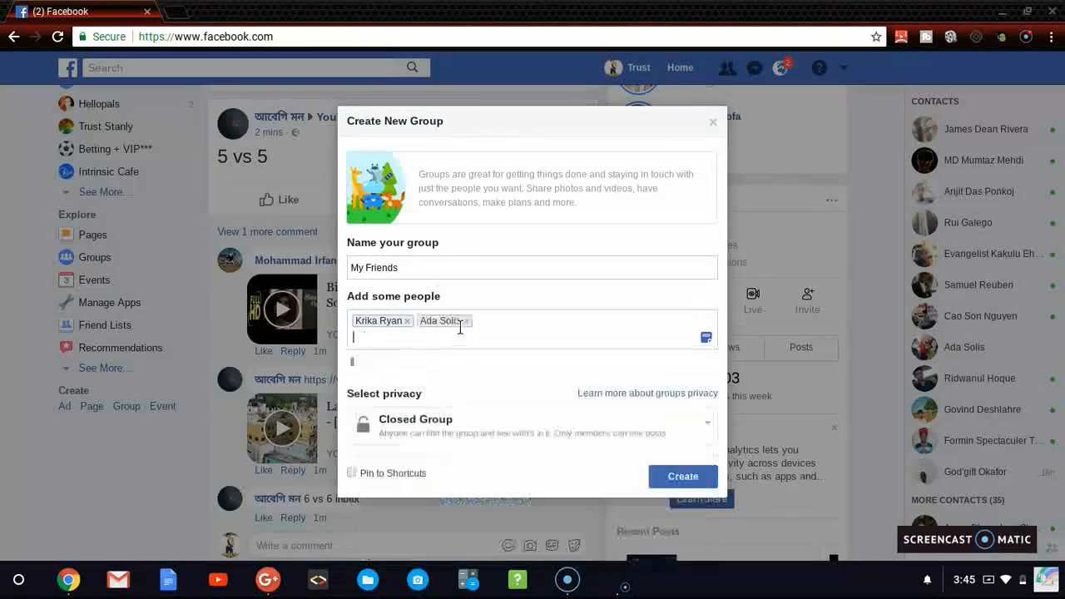
{"action": "type", "text": "ad"}
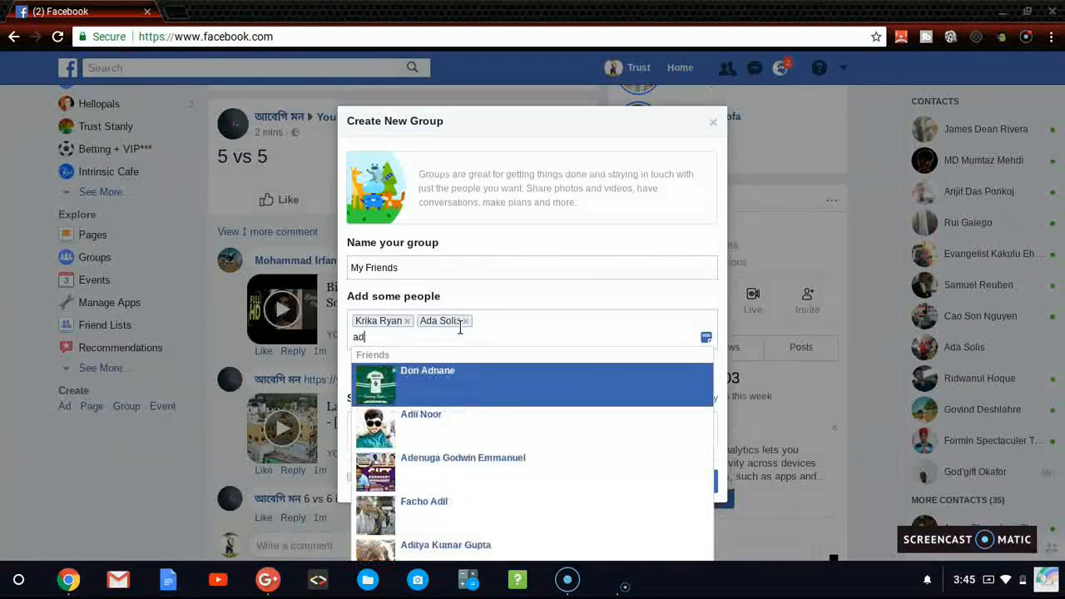
{"action": "key", "text": "Return"}
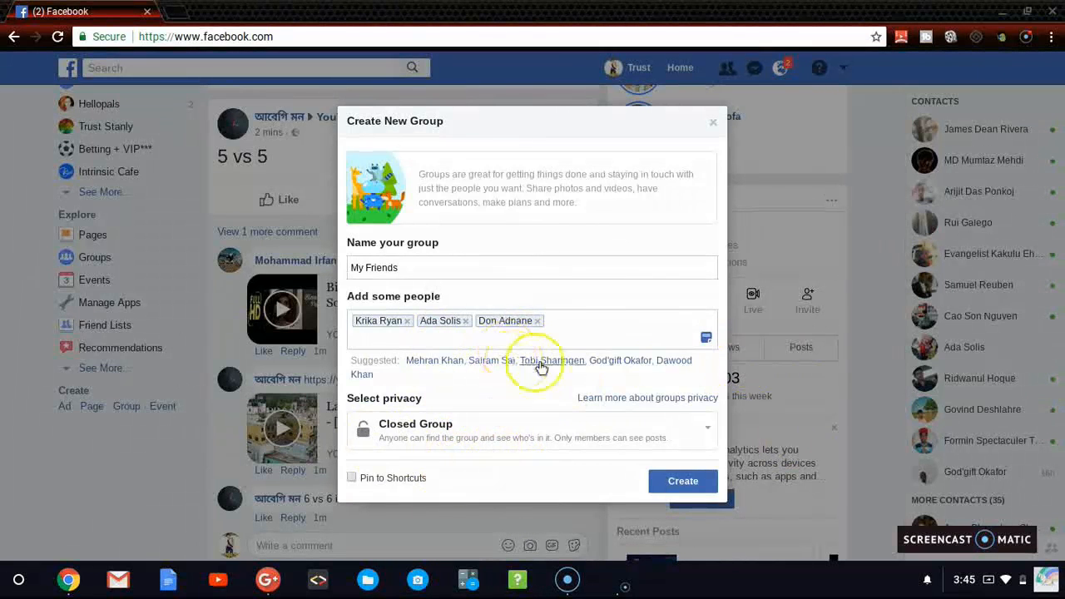
Step: Include a personal note in the group invitation reading "Hey pls join my group"
{"action": "left_click", "coordinate": [706, 339]}
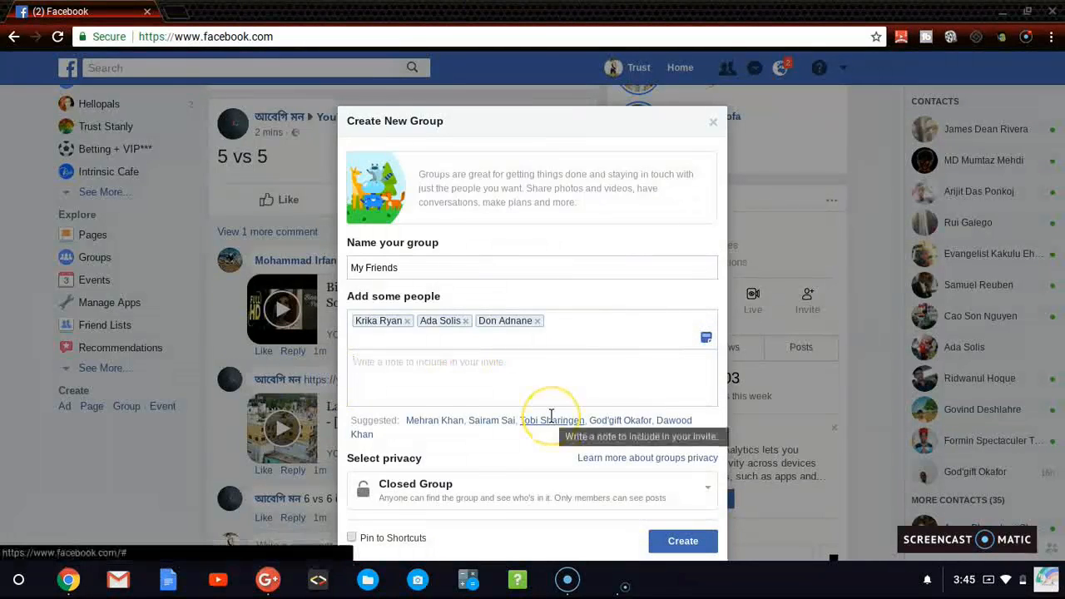
{"action": "type", "text": "Hey pls join"}
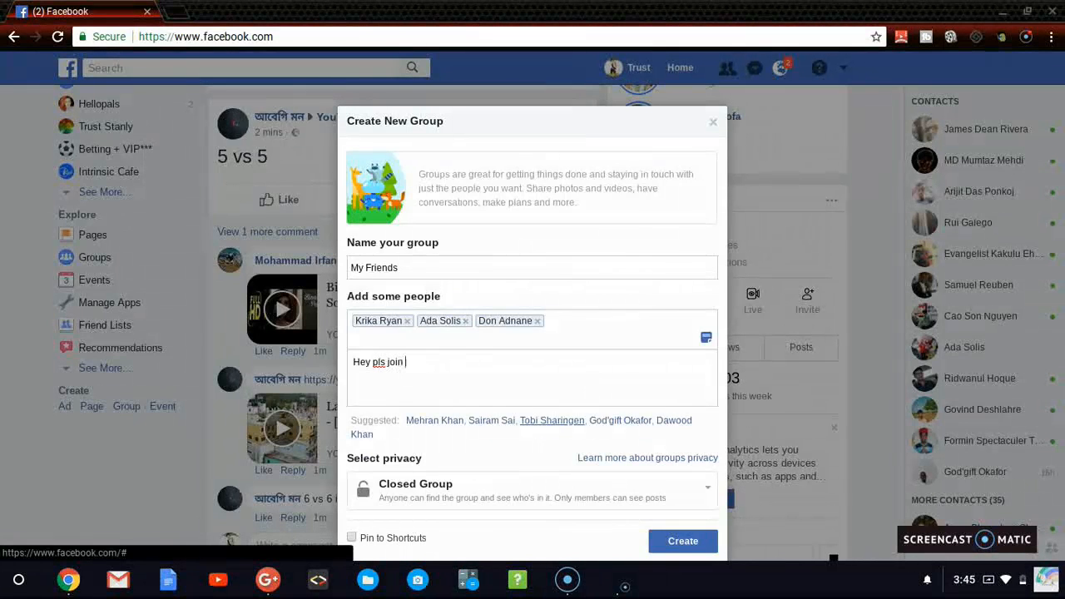
{"action": "type", "text": "up"}
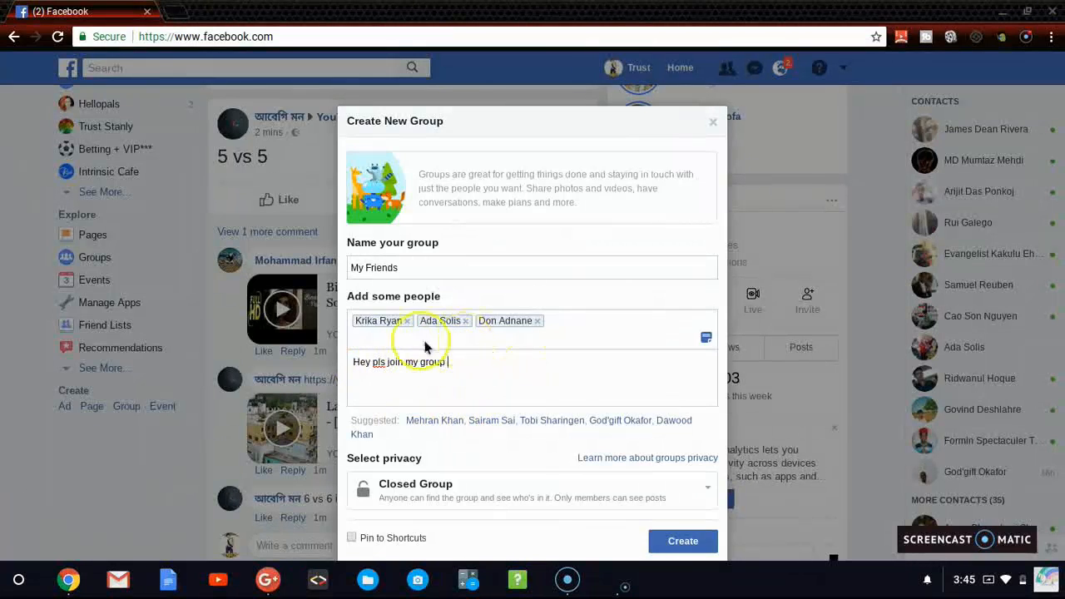
Step: Create the group with its privacy set to Public Group and pinned to shortcuts
{"action": "left_click", "coordinate": [456, 459]}
{"action": "scroll", "coordinate": [456, 459], "scroll_direction": "down", "scroll_amount": 3}
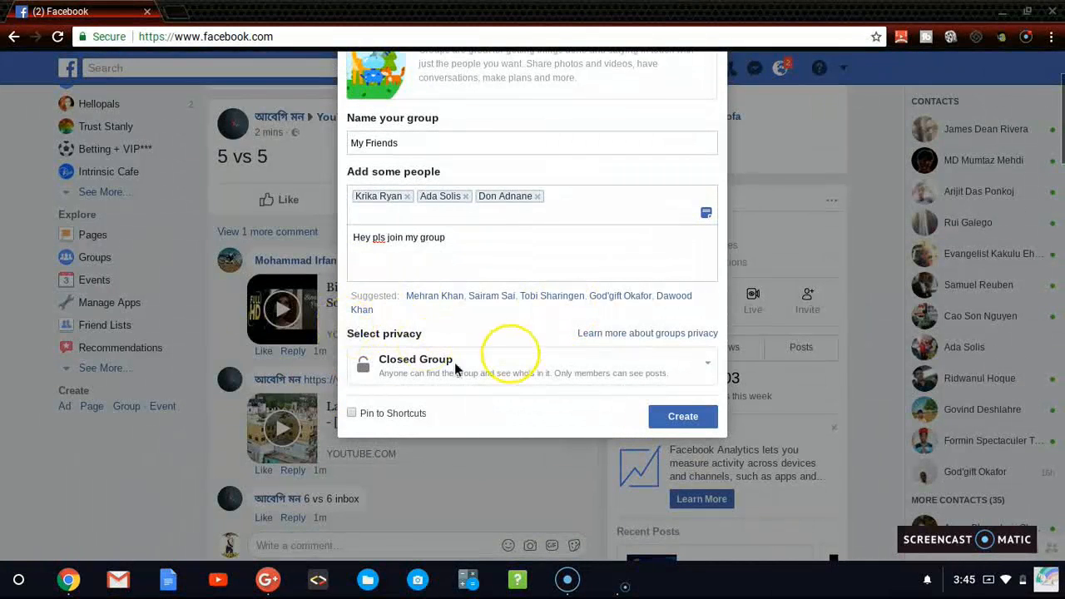
{"action": "left_click", "coordinate": [458, 359]}
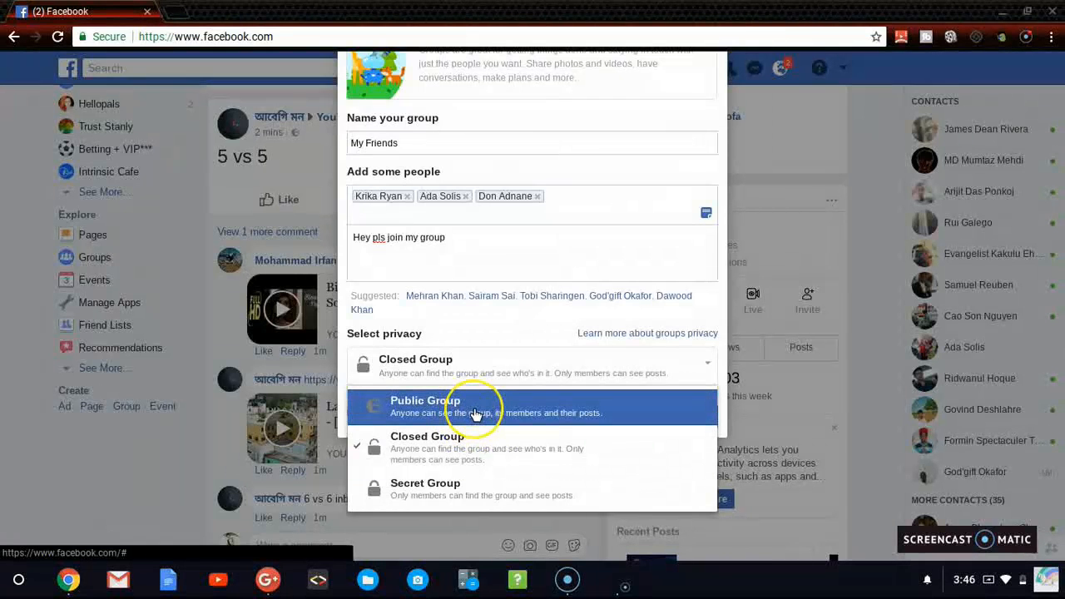
{"action": "left_click", "coordinate": [474, 412]}
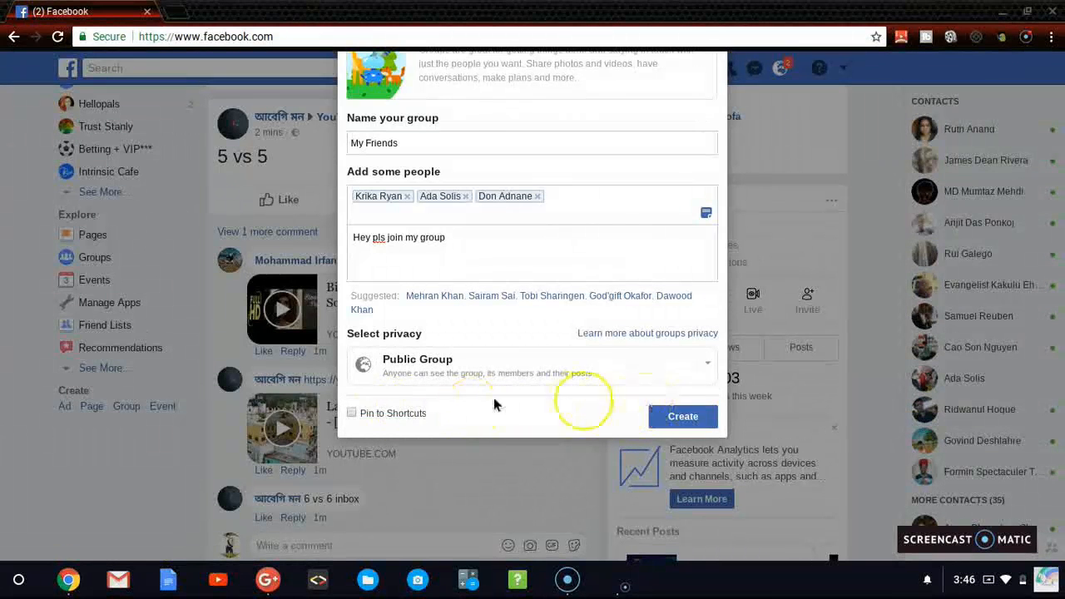
{"action": "left_click", "coordinate": [351, 412]}
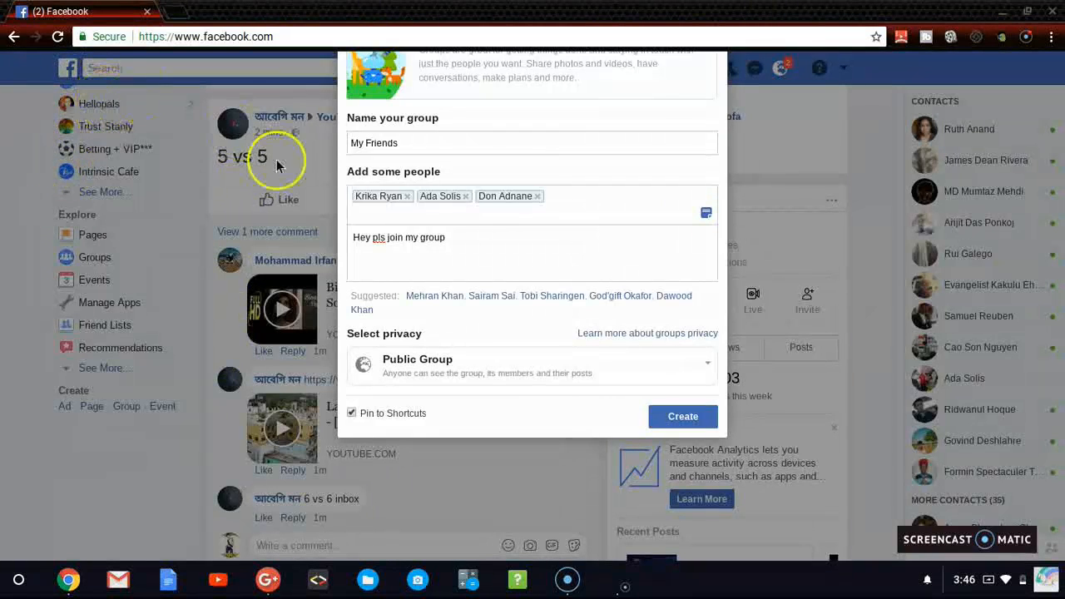
{"action": "left_click", "coordinate": [670, 421]}
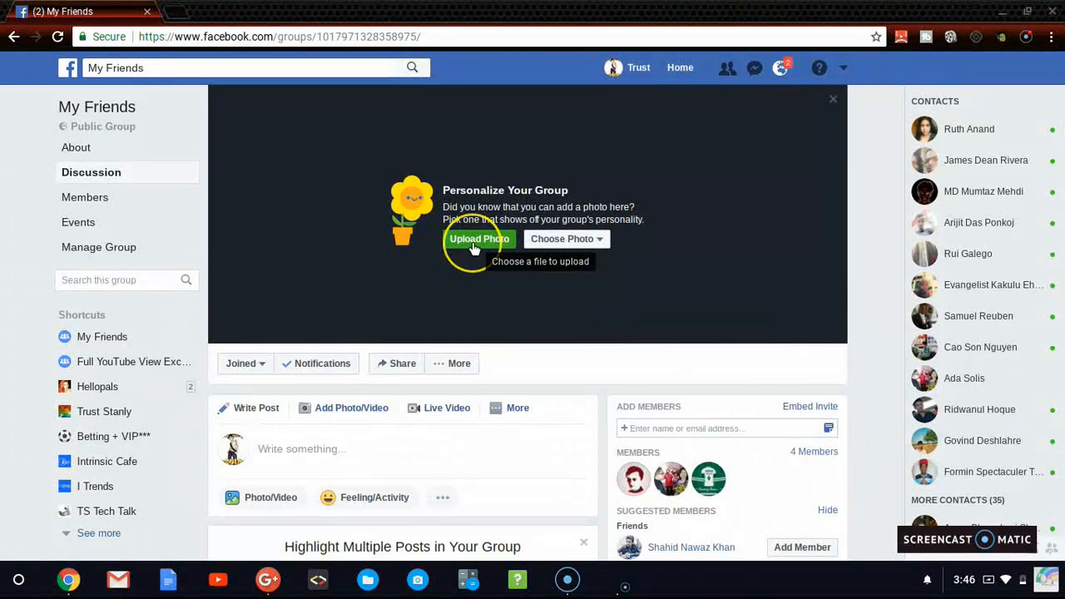
Step: Try to upload logo-st-victoria2.png from Downloads as the group's cover photo
{"action": "left_click", "coordinate": [473, 249]}
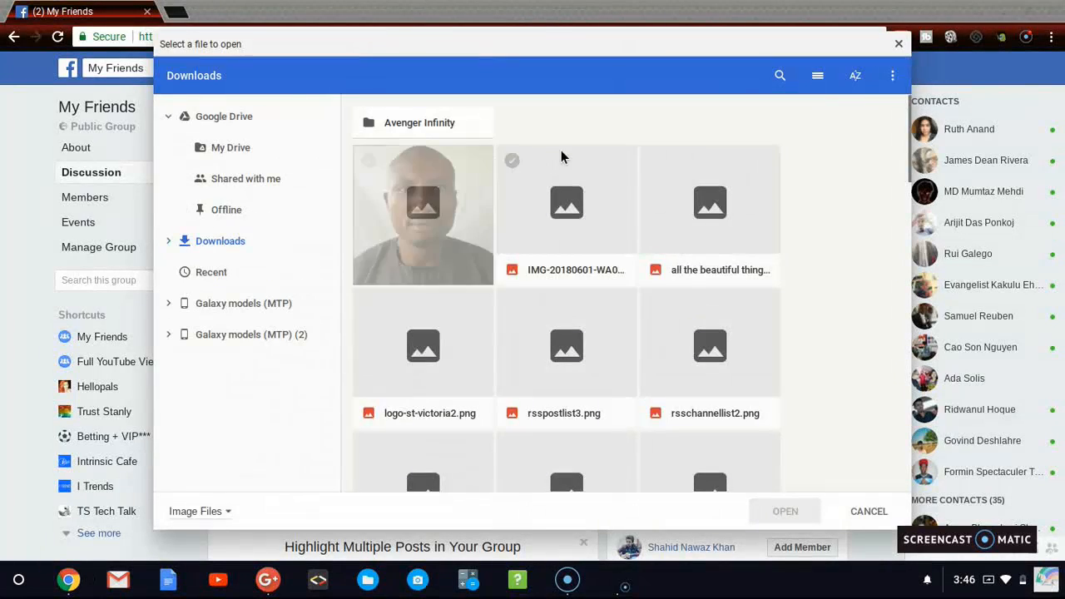
{"action": "left_click", "coordinate": [450, 329]}
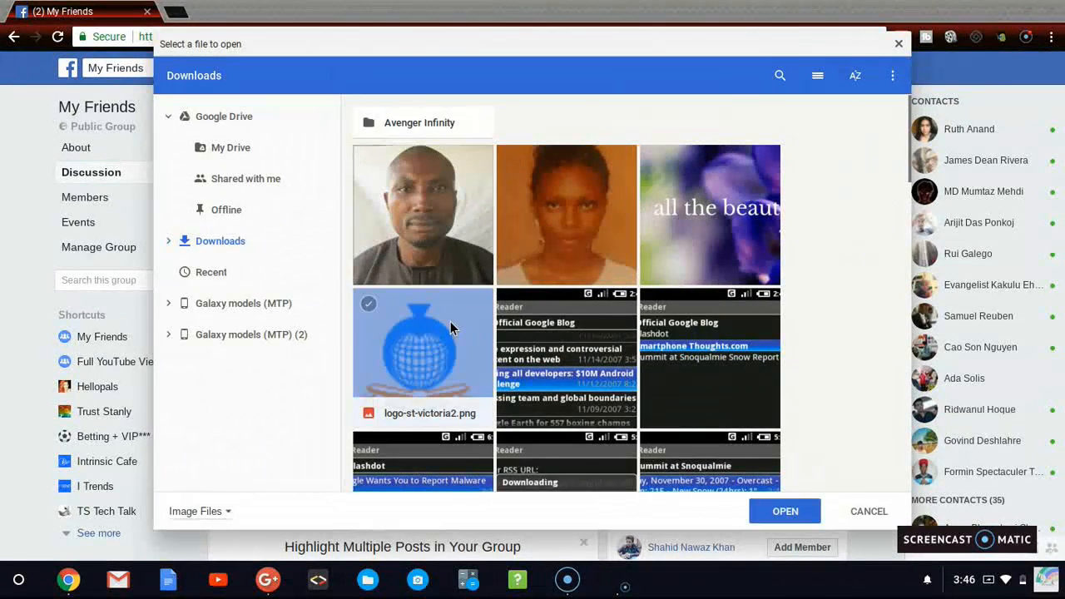
{"action": "double_click", "coordinate": [450, 329]}
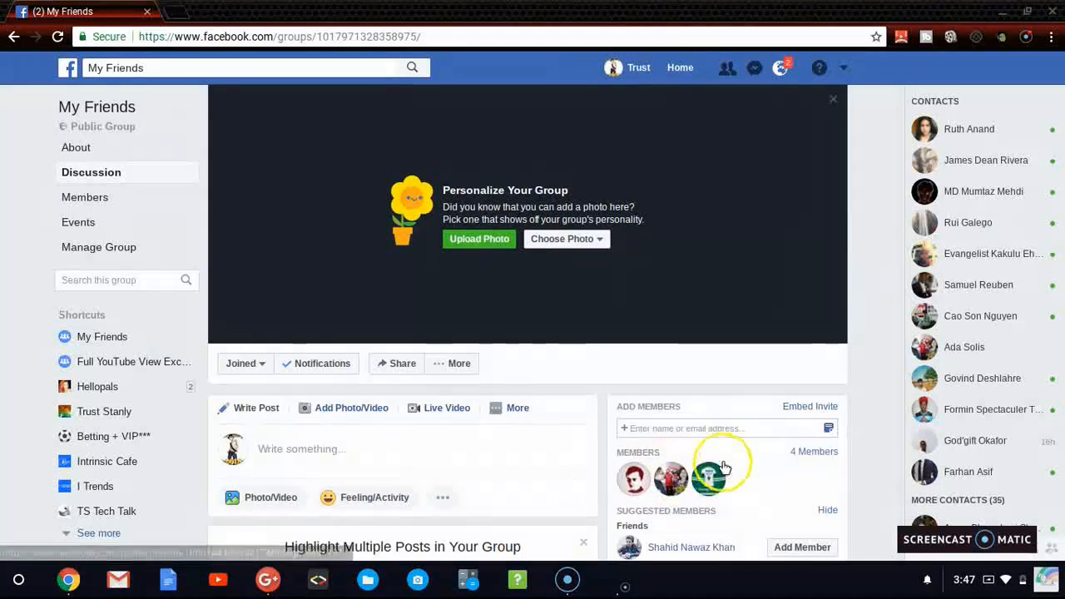
Step: Add the second friend suggested for new members to the My Friends group
{"action": "left_click", "coordinate": [725, 430]}
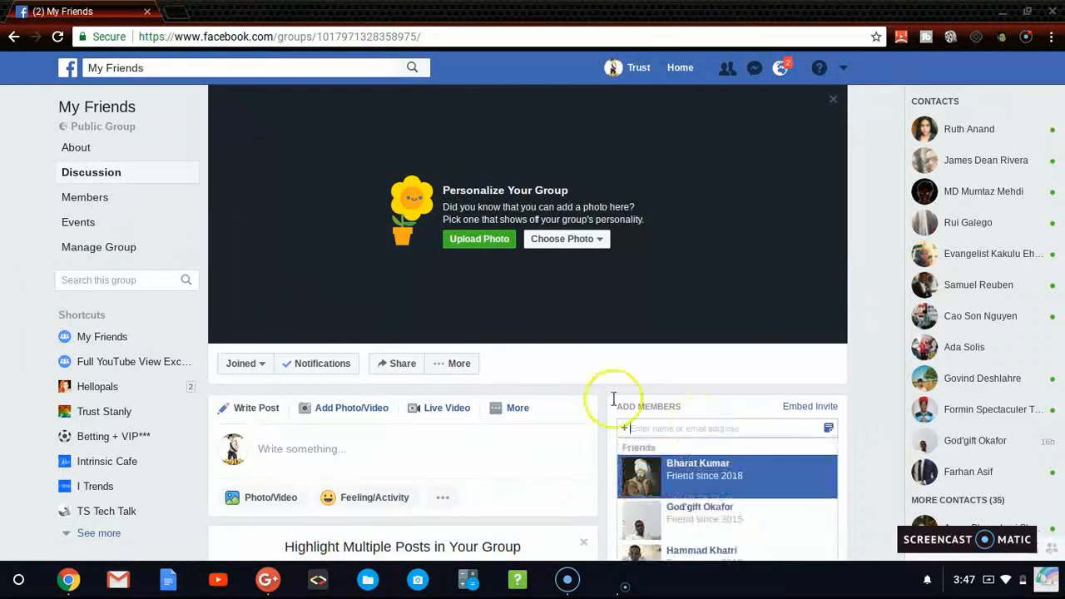
{"action": "left_click", "coordinate": [613, 399]}
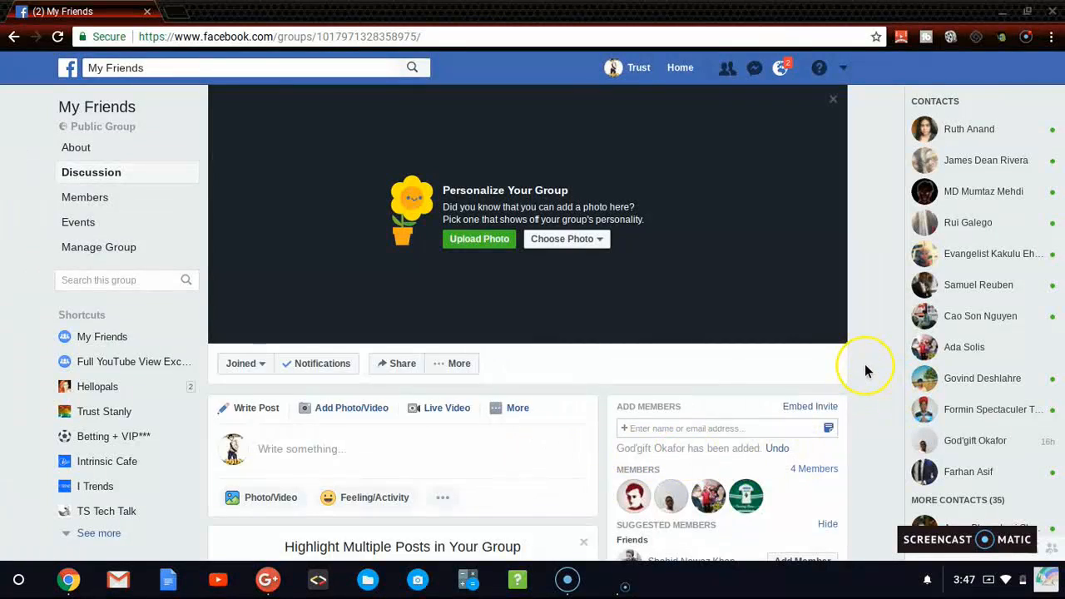
Step: Publish a group post reading "Hello pals" on the purple background with hearts
{"action": "scroll", "coordinate": [865, 364], "scroll_direction": "down", "scroll_amount": 4}
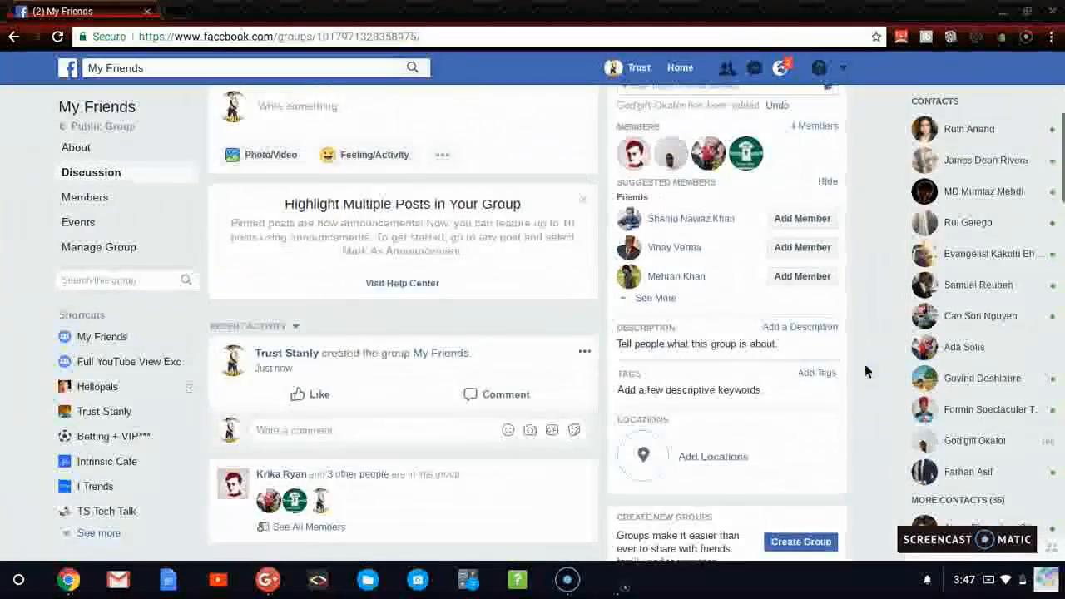
{"action": "scroll", "coordinate": [866, 372], "scroll_direction": "down", "scroll_amount": 1}
{"action": "scroll", "coordinate": [866, 372], "scroll_direction": "up", "scroll_amount": 4}
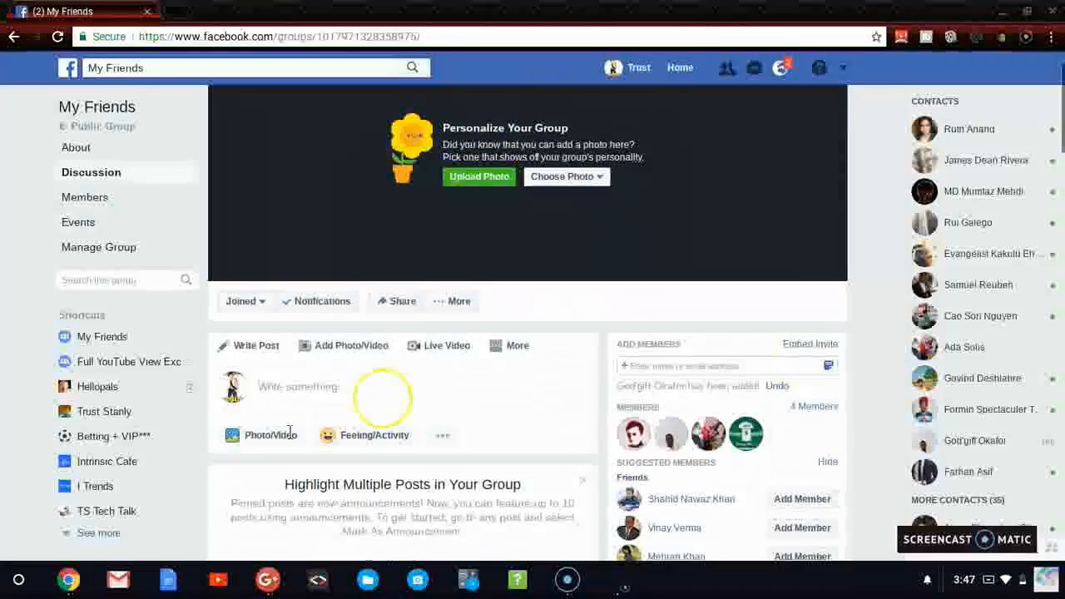
{"action": "left_click", "coordinate": [275, 391]}
{"action": "type", "text": "Hello pals"}
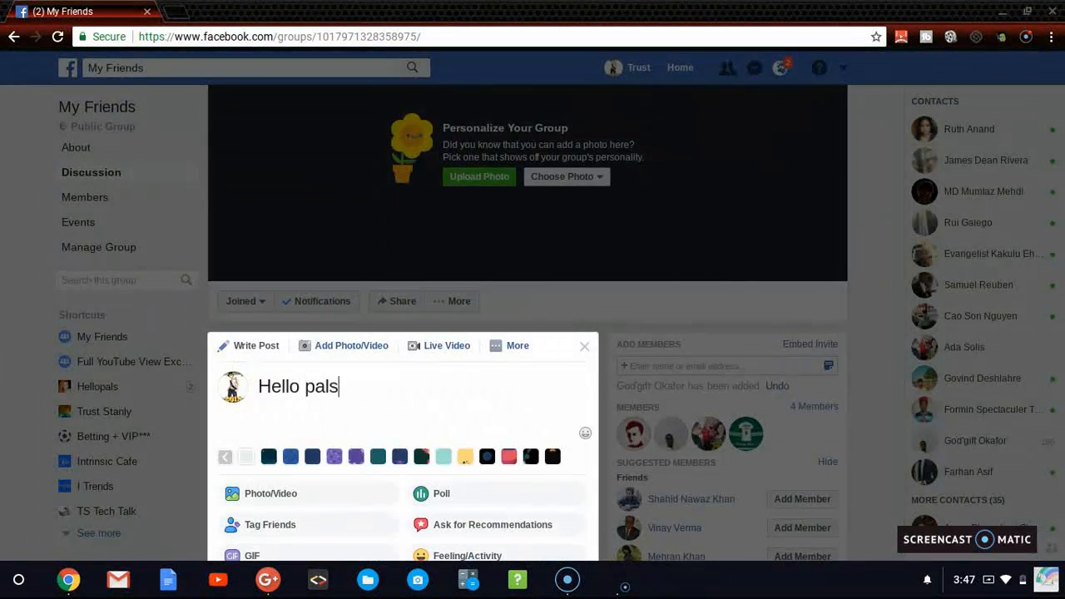
{"action": "left_click", "coordinate": [356, 456]}
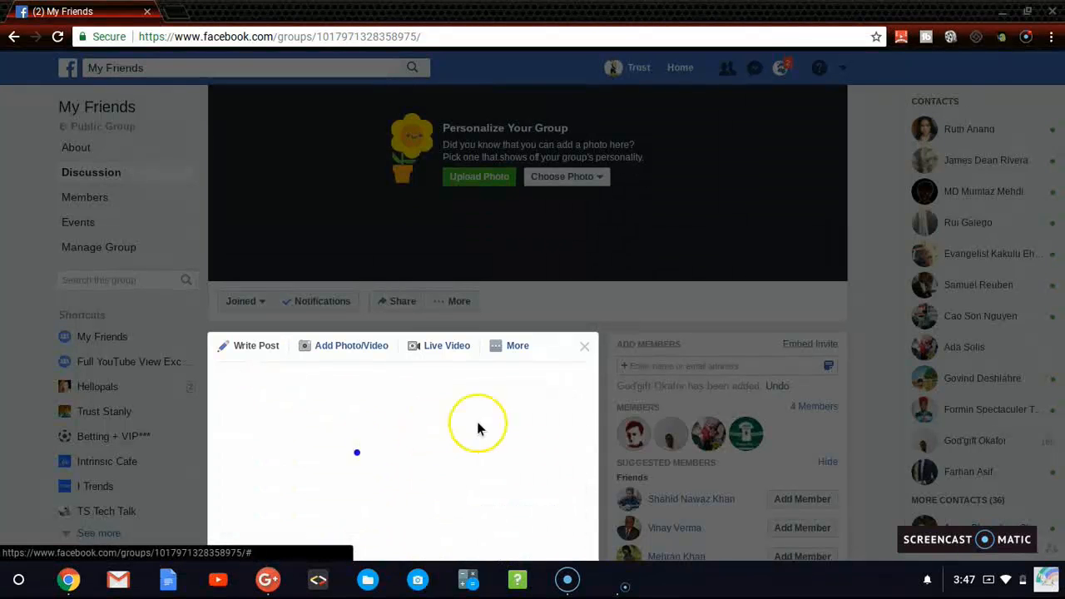
{"action": "scroll", "coordinate": [539, 467], "scroll_direction": "down", "scroll_amount": 5}
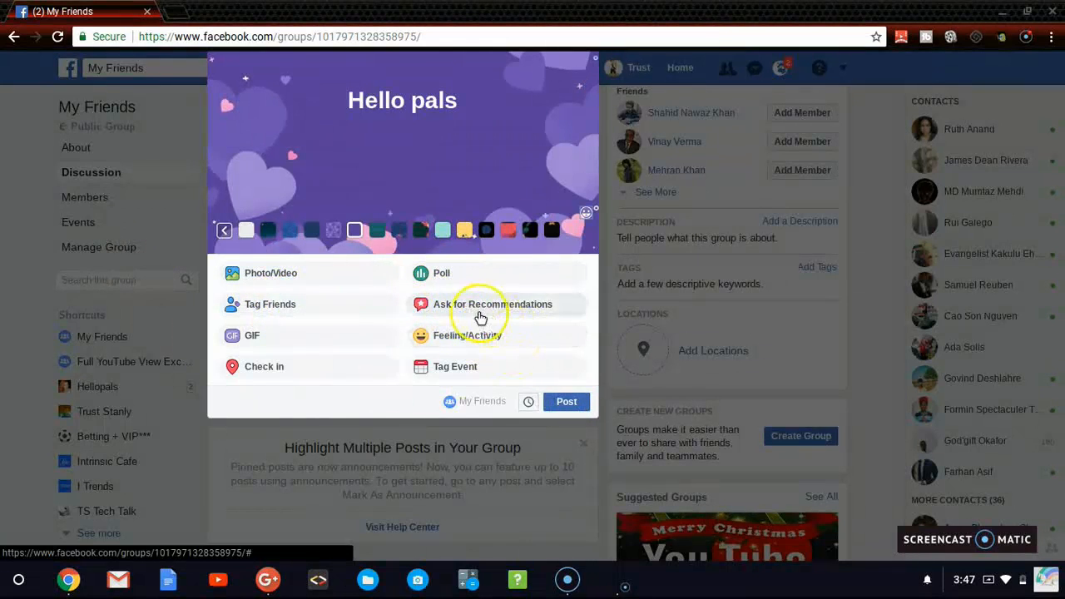
{"action": "left_click", "coordinate": [565, 402]}
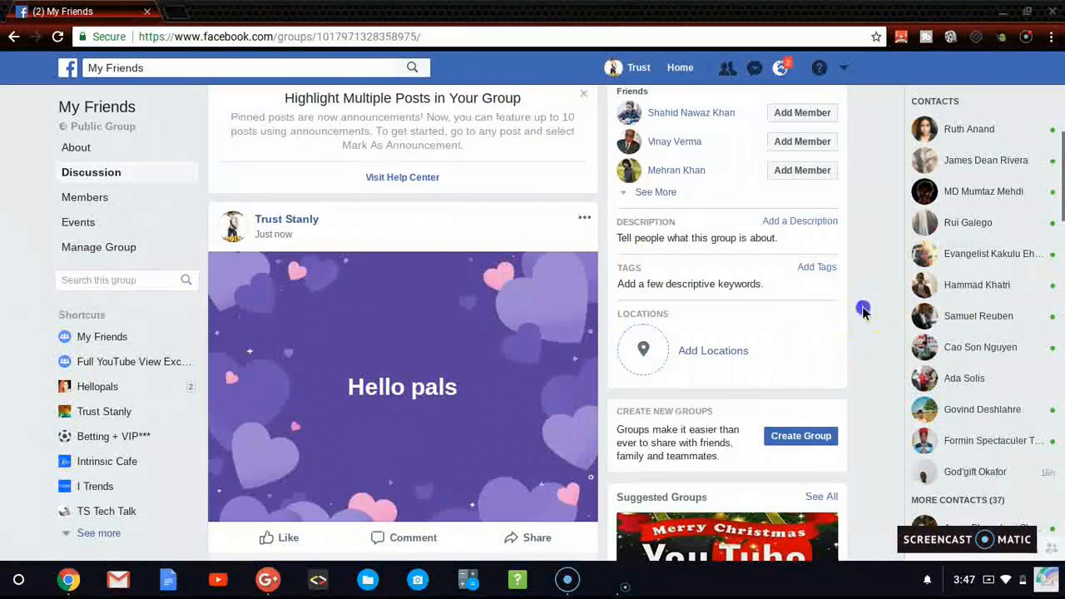
Step: Open the group's member list and go to the entries under All Members
{"action": "scroll", "coordinate": [863, 313], "scroll_direction": "up", "scroll_amount": 5}
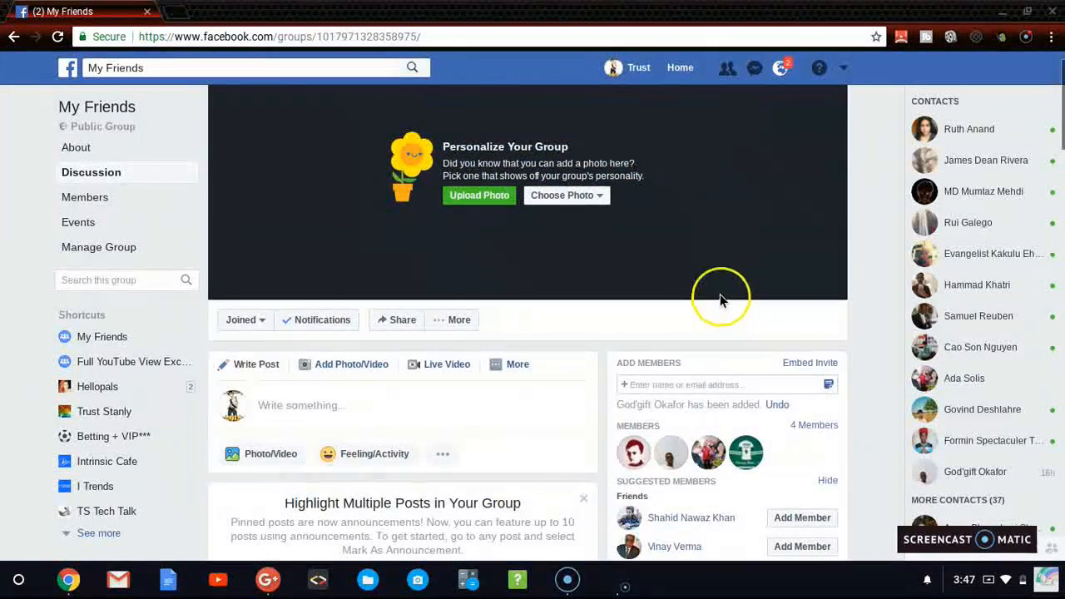
{"action": "left_click", "coordinate": [103, 201]}
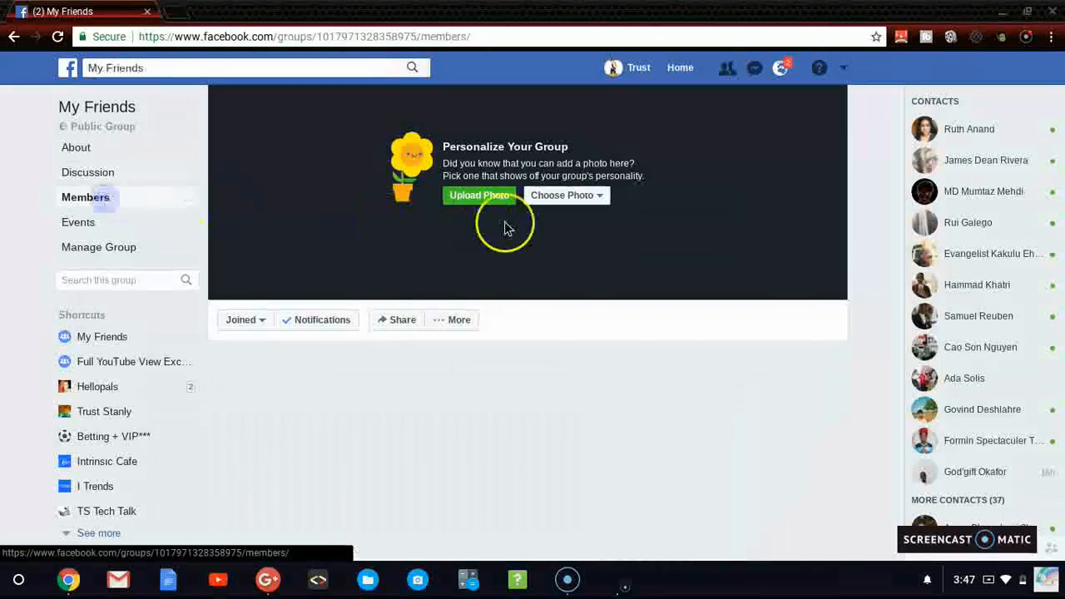
{"action": "key", "text": "Down"}
{"action": "key", "text": "Down"}
{"action": "key", "text": "Down"}
{"action": "key", "text": "Down"}
{"action": "key", "text": "Down"}
{"action": "key", "text": "Down"}
{"action": "key", "text": "Down"}
{"action": "key", "text": "Down"}
{"action": "key", "text": "Down"}
{"action": "key", "text": "Down"}
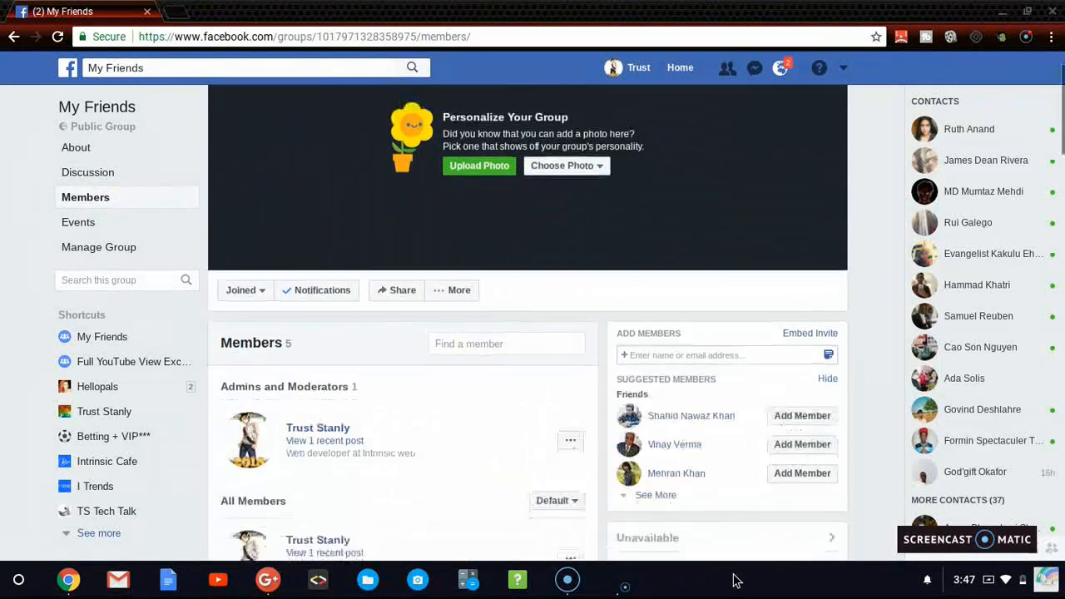
{"action": "key", "text": "Down"}
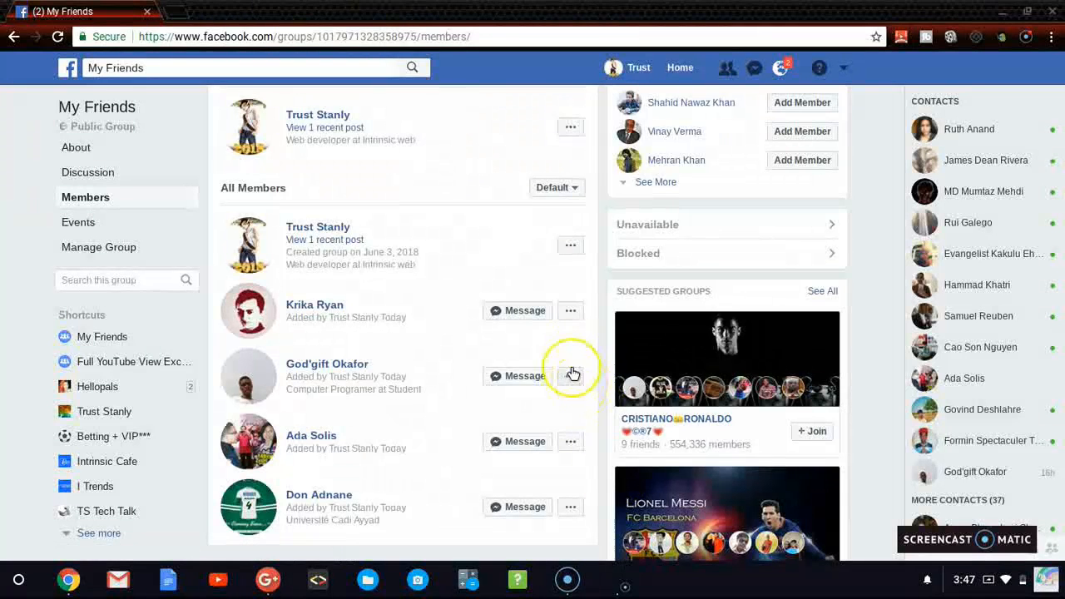
Step: Remove the fourth person listed under All Members from the group, also deleting all their posts from the last 7 days
{"action": "left_click", "coordinate": [570, 442]}
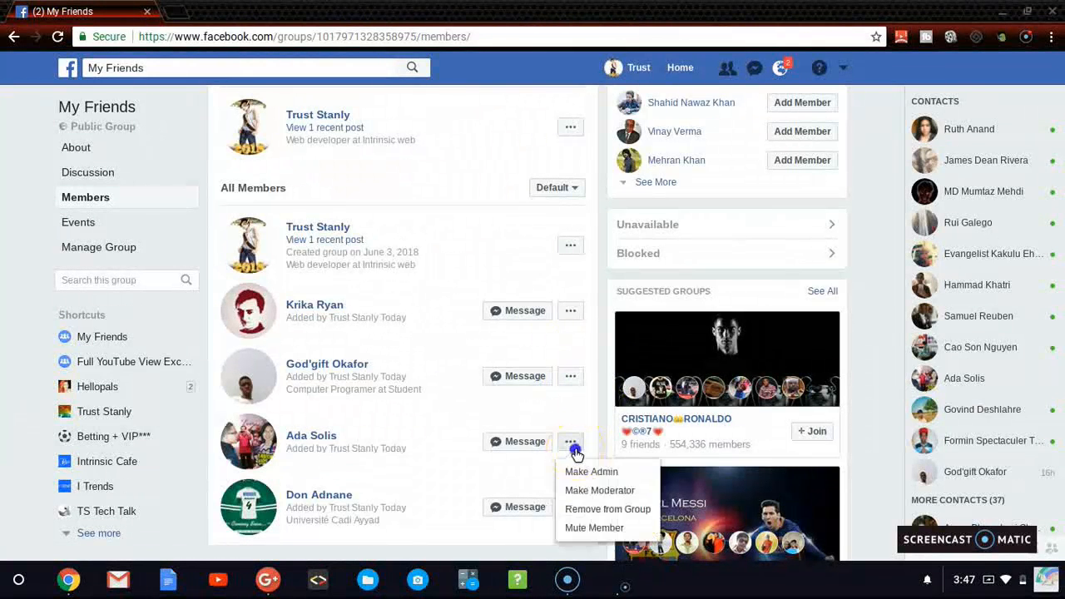
{"action": "left_click", "coordinate": [614, 509]}
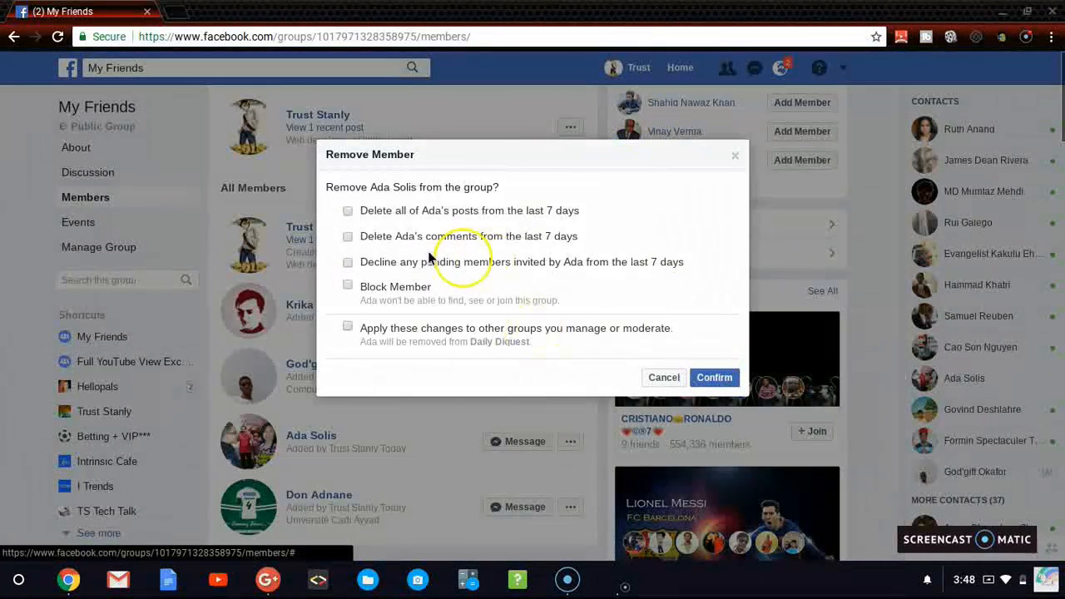
{"action": "left_click", "coordinate": [431, 216]}
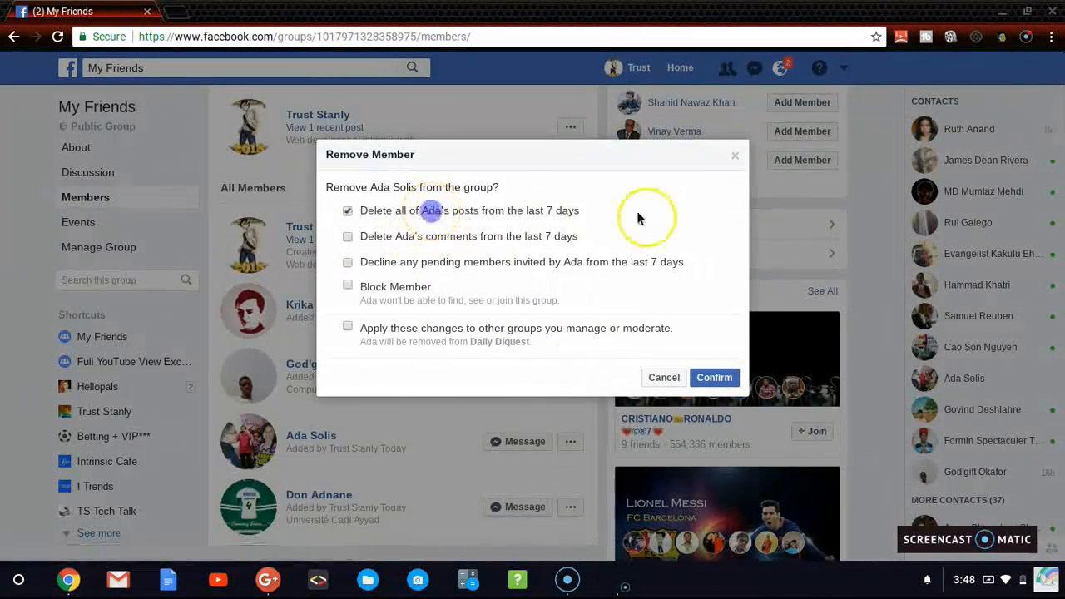
{"action": "left_click", "coordinate": [713, 378]}
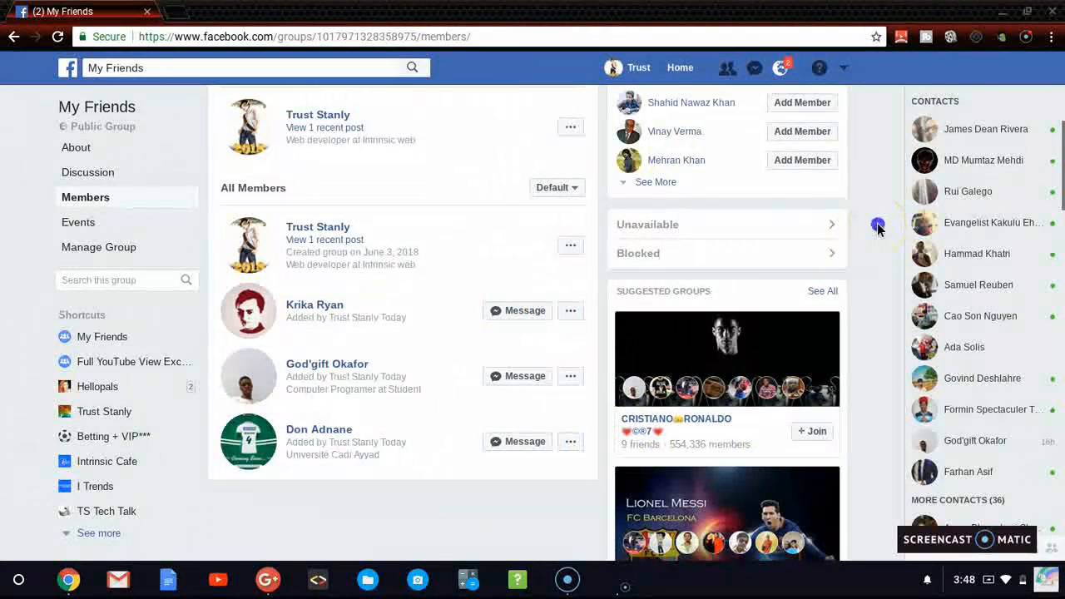
Step: Try to upload the picture of a phone showing the Facebook logo from Downloads as the group's cover photo
{"action": "scroll", "coordinate": [877, 223], "scroll_direction": "up", "scroll_amount": 5}
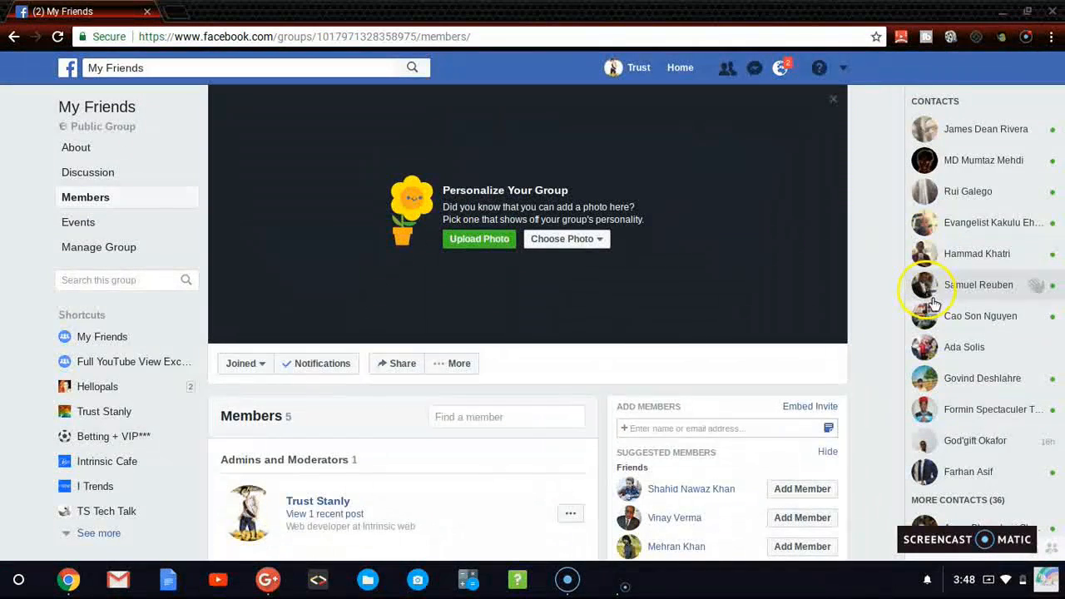
{"action": "left_click", "coordinate": [986, 587]}
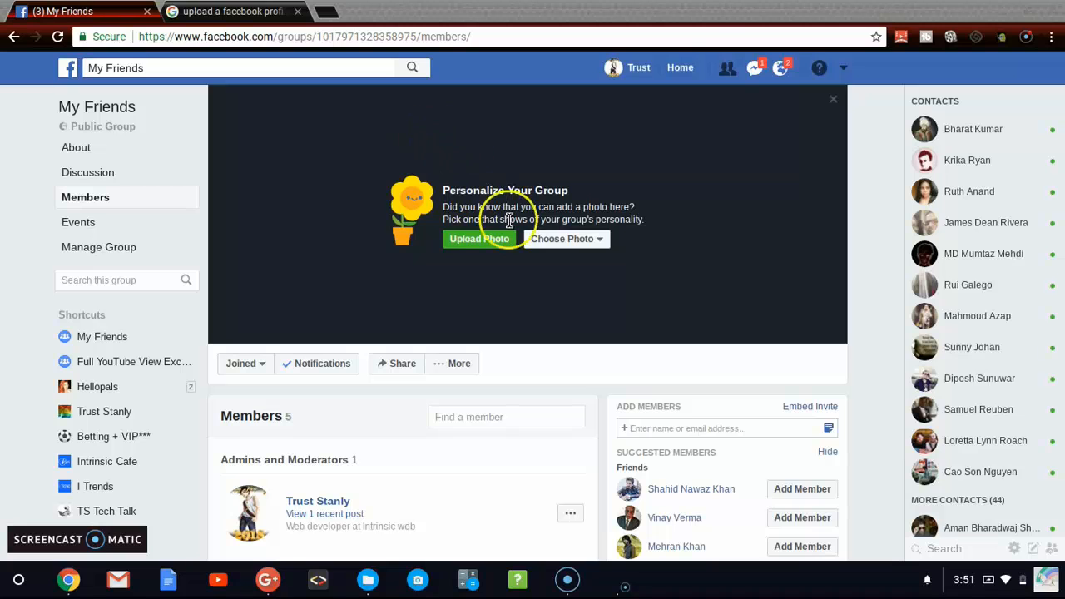
{"action": "left_click", "coordinate": [481, 239]}
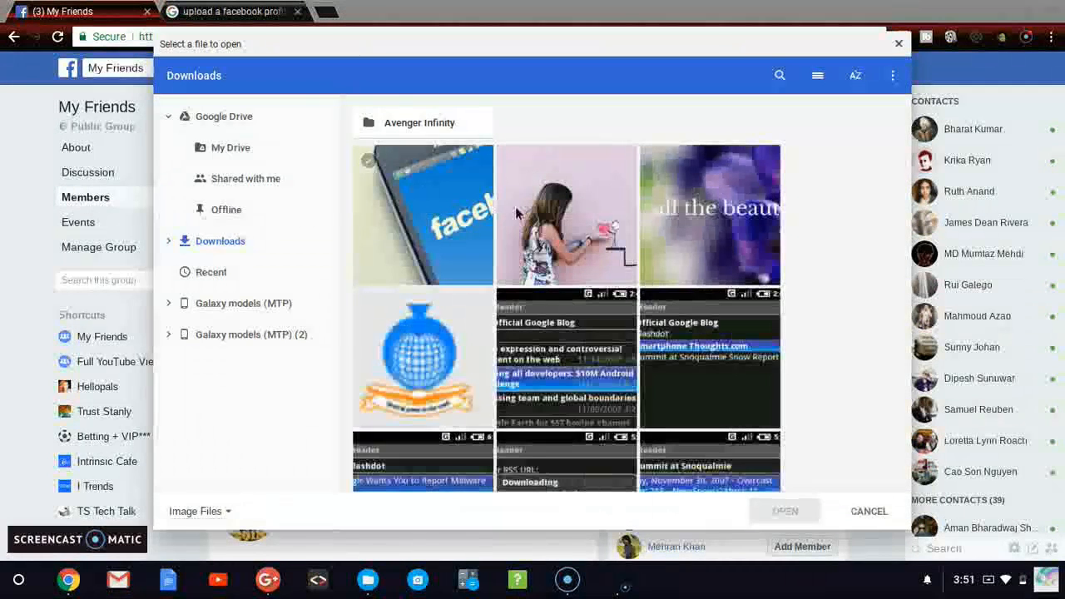
{"action": "double_click", "coordinate": [437, 163]}
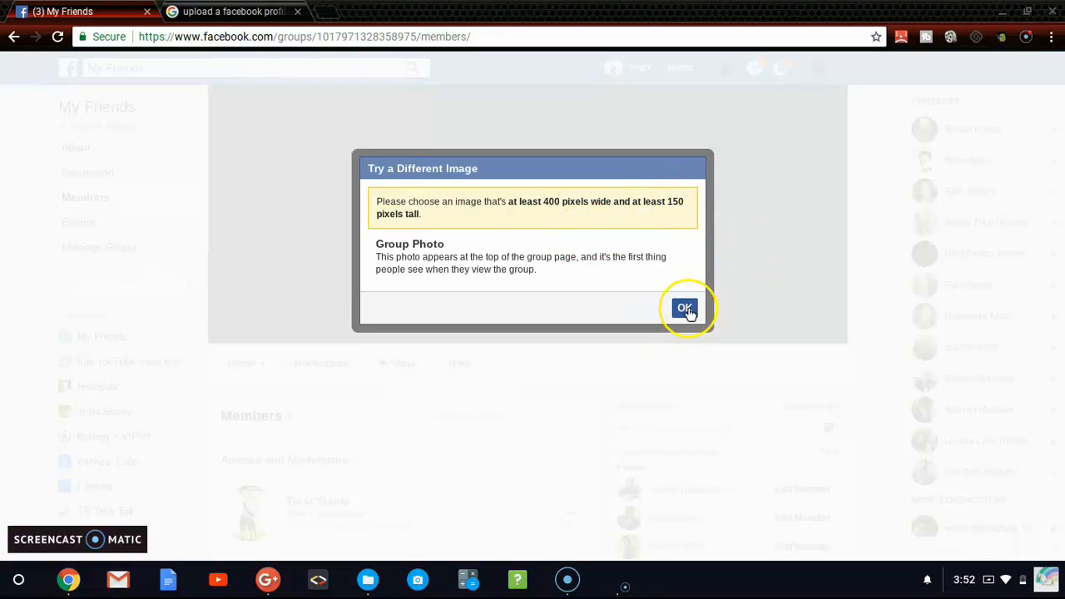
{"action": "left_click", "coordinate": [685, 309]}
Step: Try to upload the CV illustration with the magnifying glass from Downloads as the group's cover photo
{"action": "left_click", "coordinate": [454, 243]}
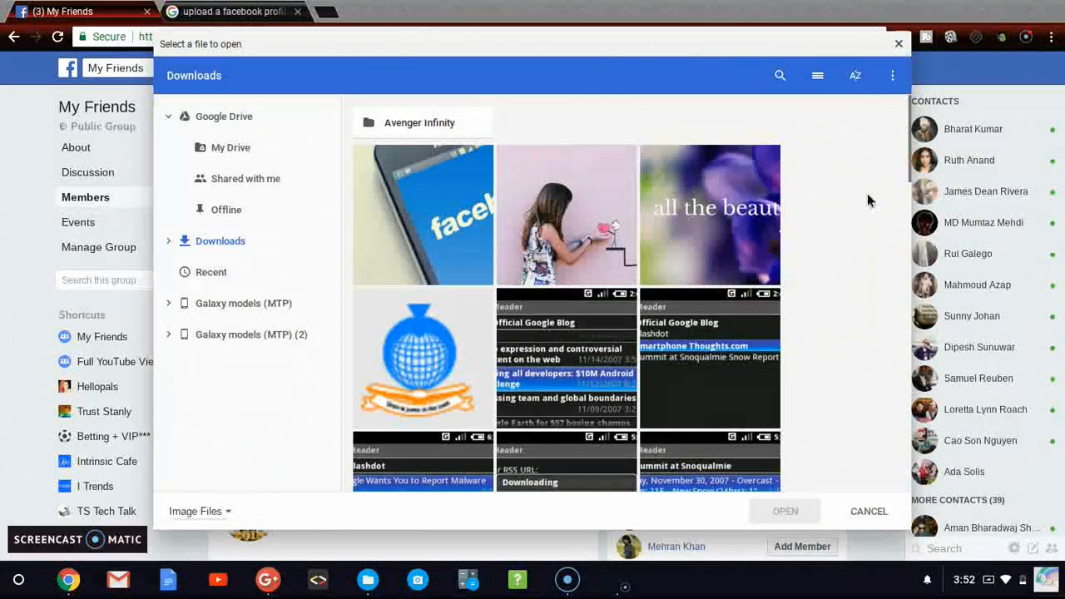
{"action": "scroll", "coordinate": [905, 166], "scroll_direction": "down", "scroll_amount": 10}
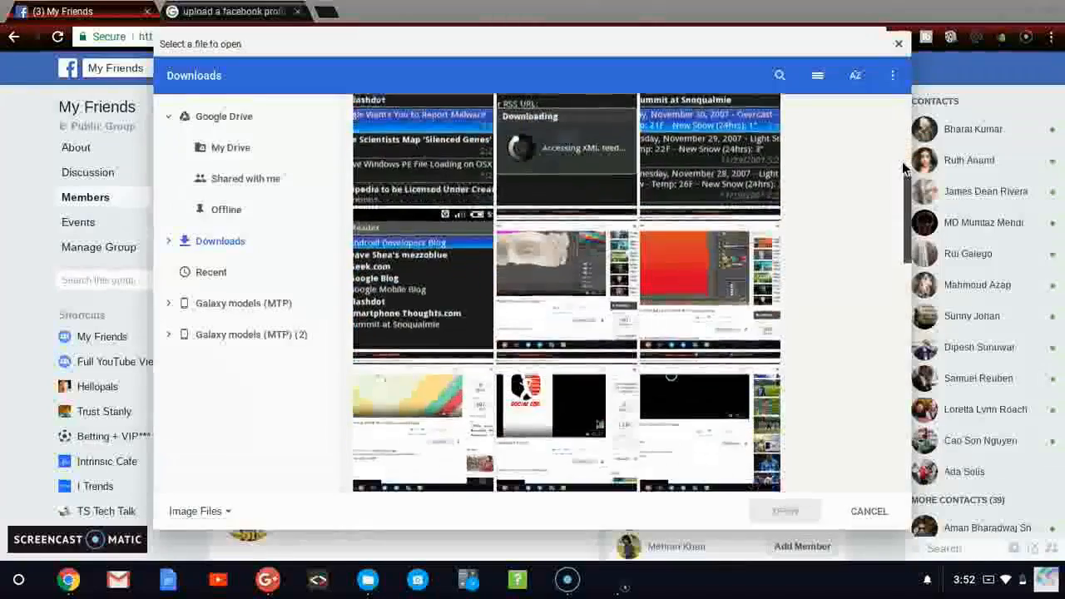
{"action": "scroll", "coordinate": [905, 167], "scroll_direction": "down", "scroll_amount": 3}
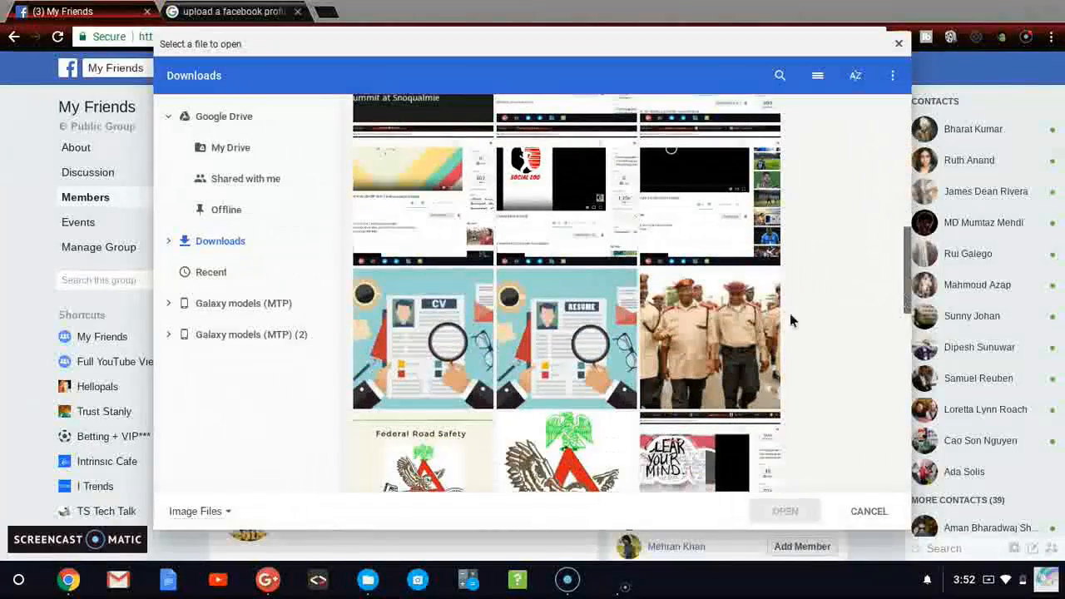
{"action": "double_click", "coordinate": [475, 330]}
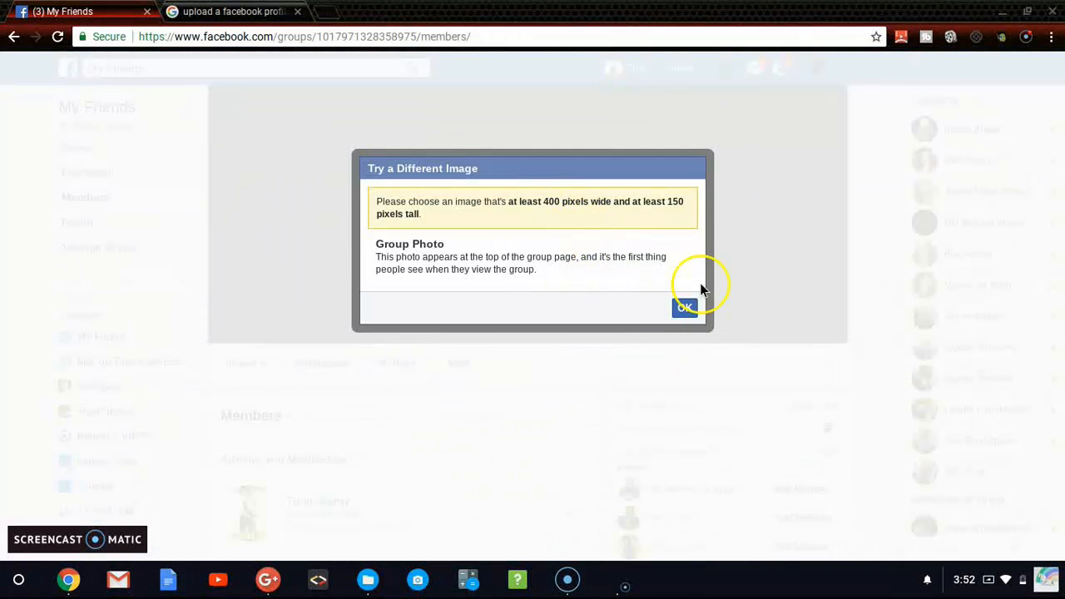
{"action": "left_click", "coordinate": [683, 309]}
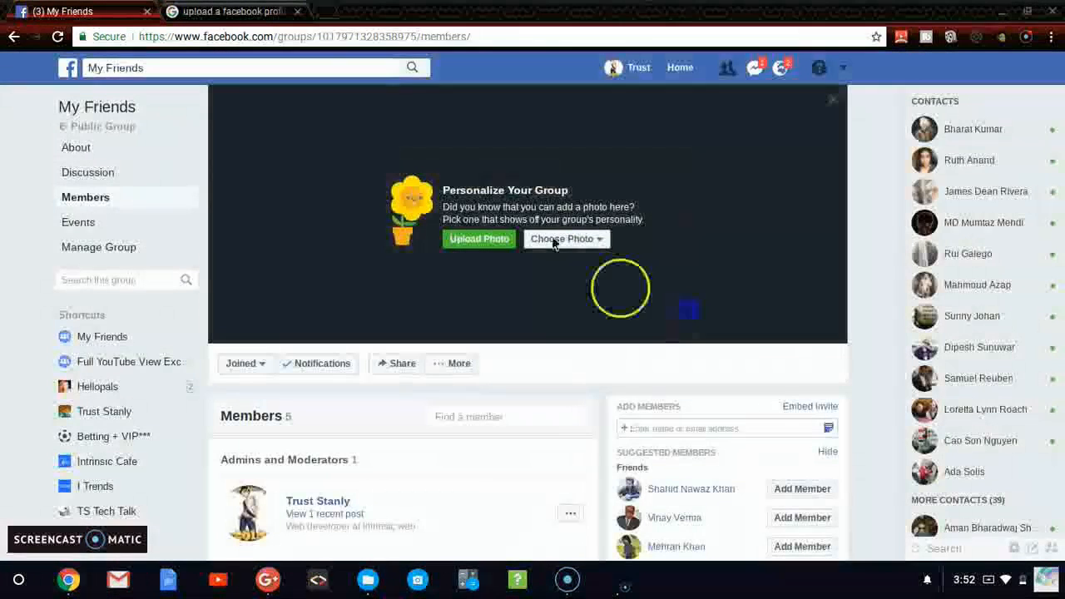
Step: Upload the picture of the girl reaching toward a drawn stick figure with a heart from Downloads as the group's cover photo
{"action": "left_click", "coordinate": [562, 241]}
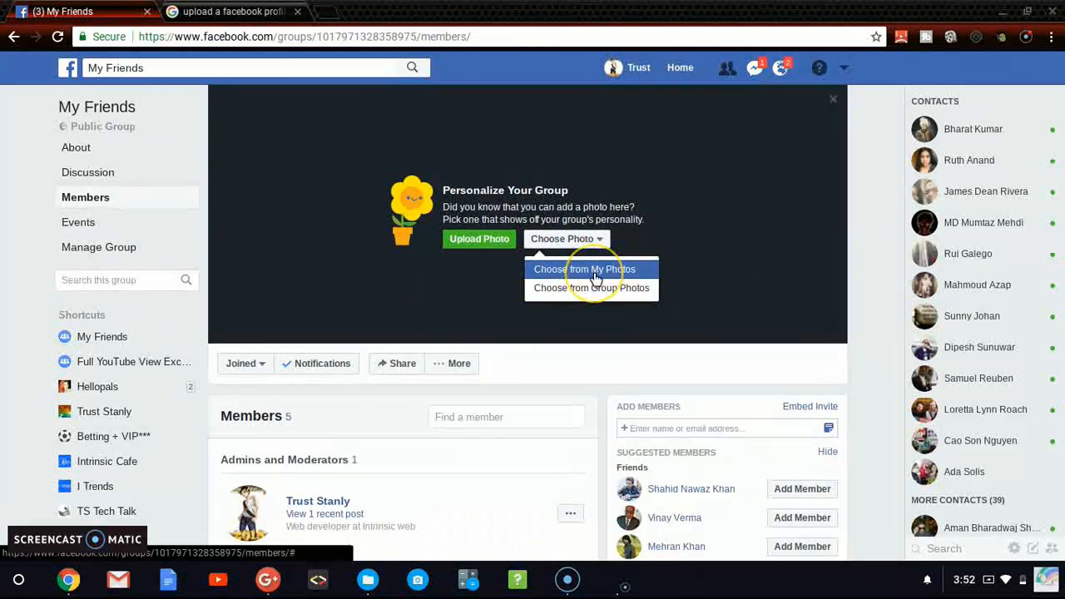
{"action": "left_click", "coordinate": [490, 243]}
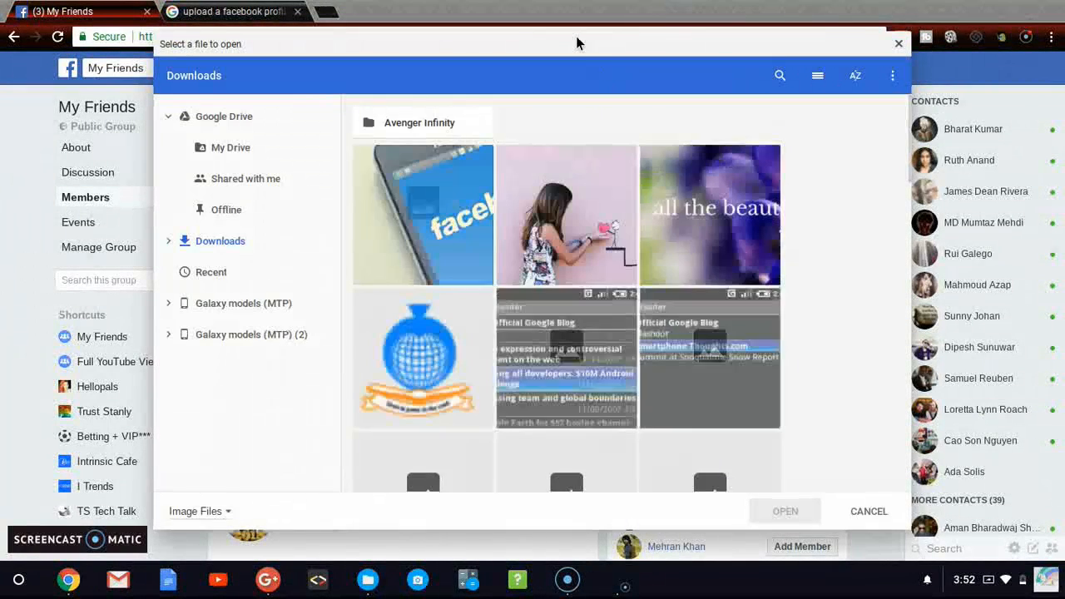
{"action": "left_click_drag", "start_coordinate": [575, 36], "coordinate": [686, 51]}
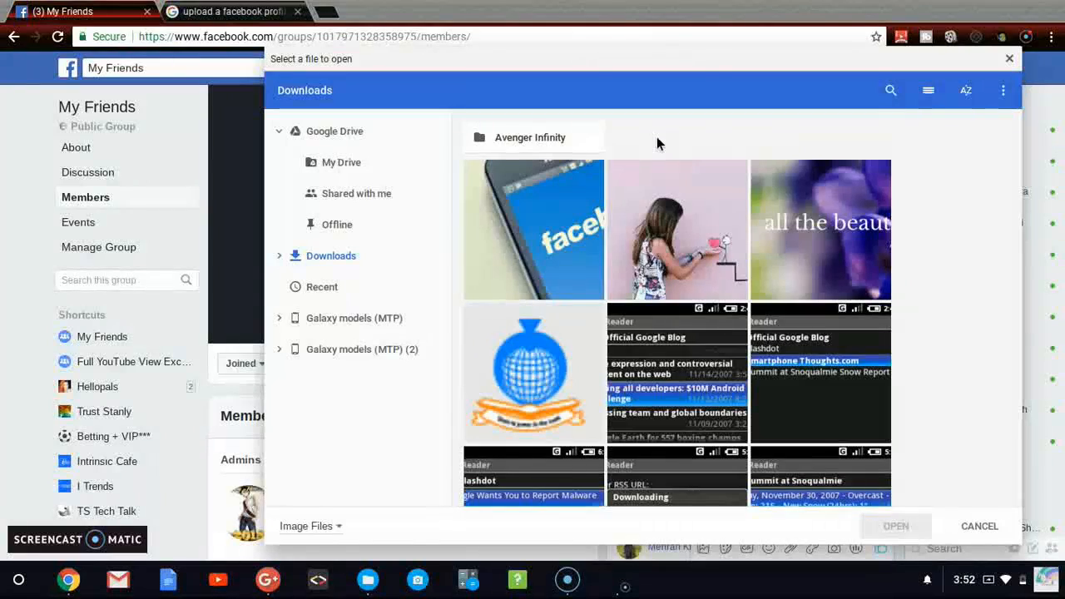
{"action": "double_click", "coordinate": [690, 255]}
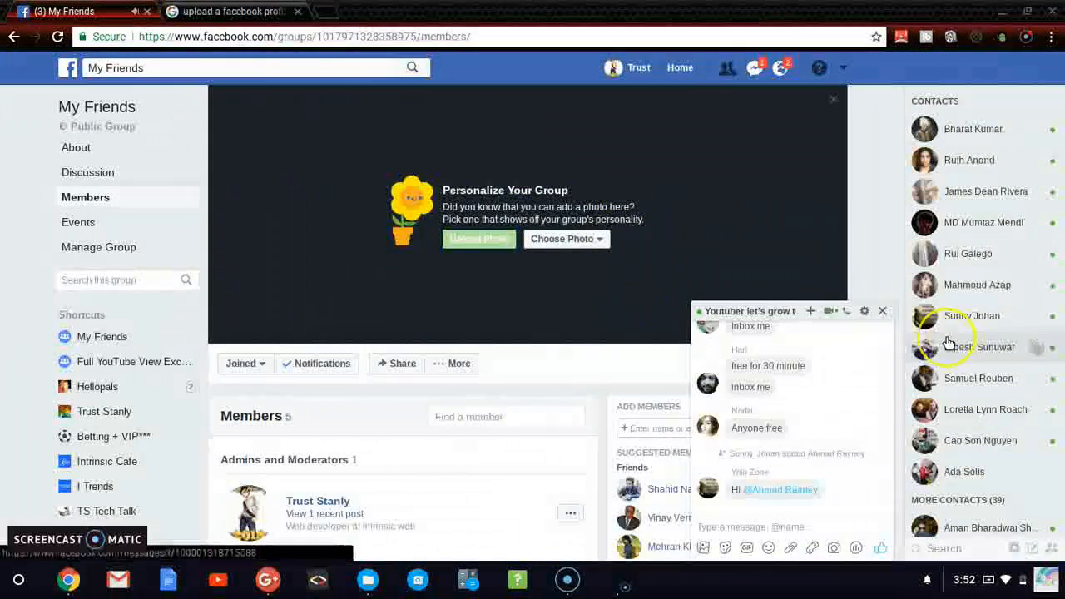
{"action": "left_click", "coordinate": [882, 313]}
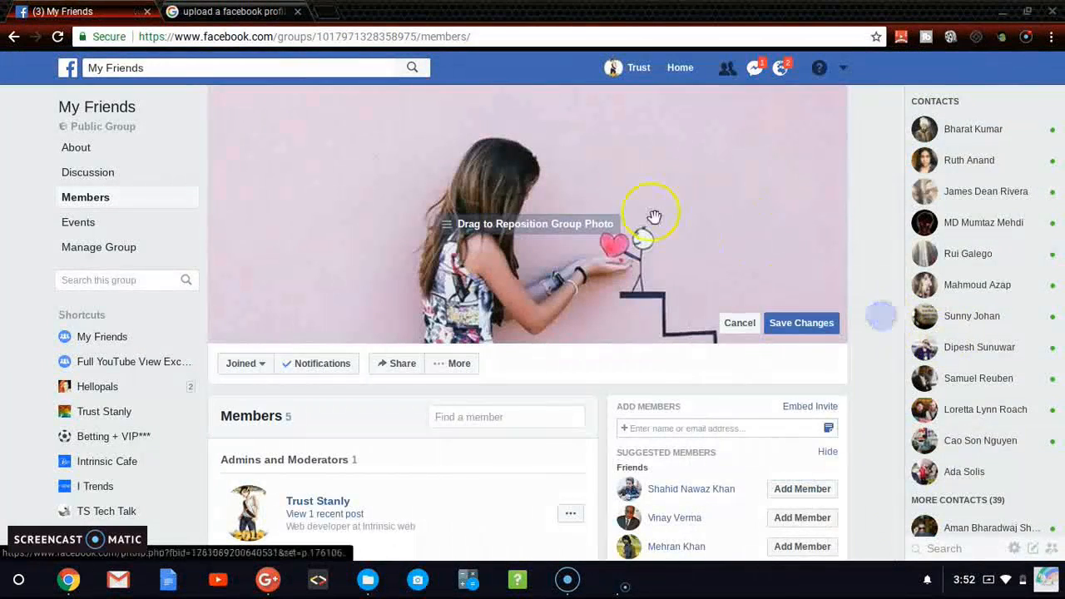
Step: Shift the new group photo slightly to the left within the cover area and save the changes
{"action": "mouse_move", "coordinate": [707, 227]}
{"action": "left_mouse_down"}
{"action": "mouse_move", "coordinate": [625, 227]}
{"action": "mouse_move", "coordinate": [517, 183]}
{"action": "mouse_move", "coordinate": [668, 182]}
{"action": "mouse_move", "coordinate": [643, 182]}
{"action": "mouse_move", "coordinate": [656, 182]}
{"action": "mouse_move", "coordinate": [658, 168]}
{"action": "left_mouse_up"}
{"action": "left_click", "coordinate": [800, 327]}
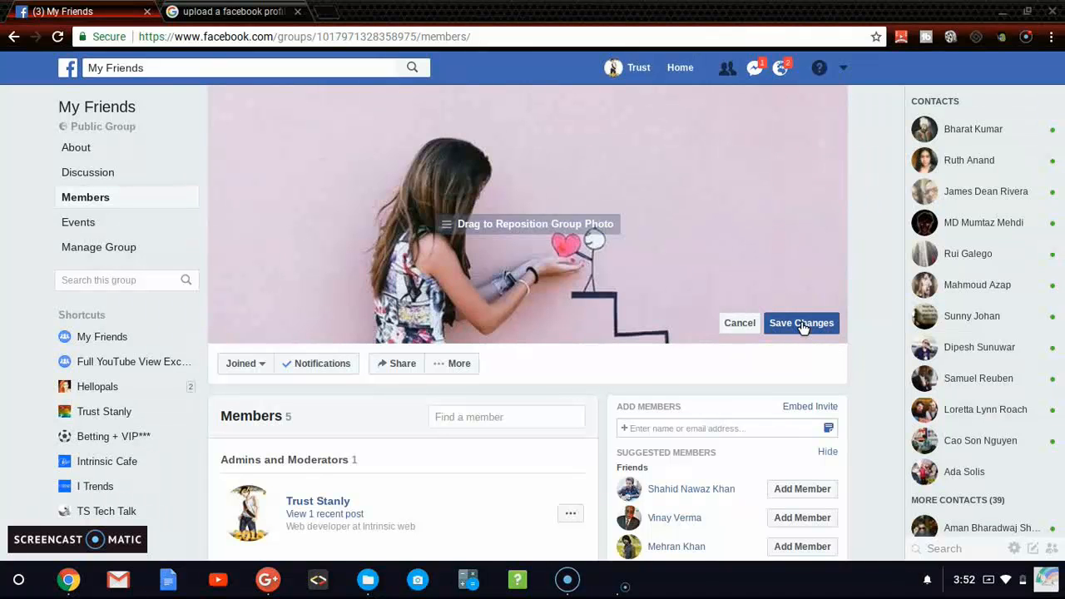
{"action": "left_click", "coordinate": [802, 326]}
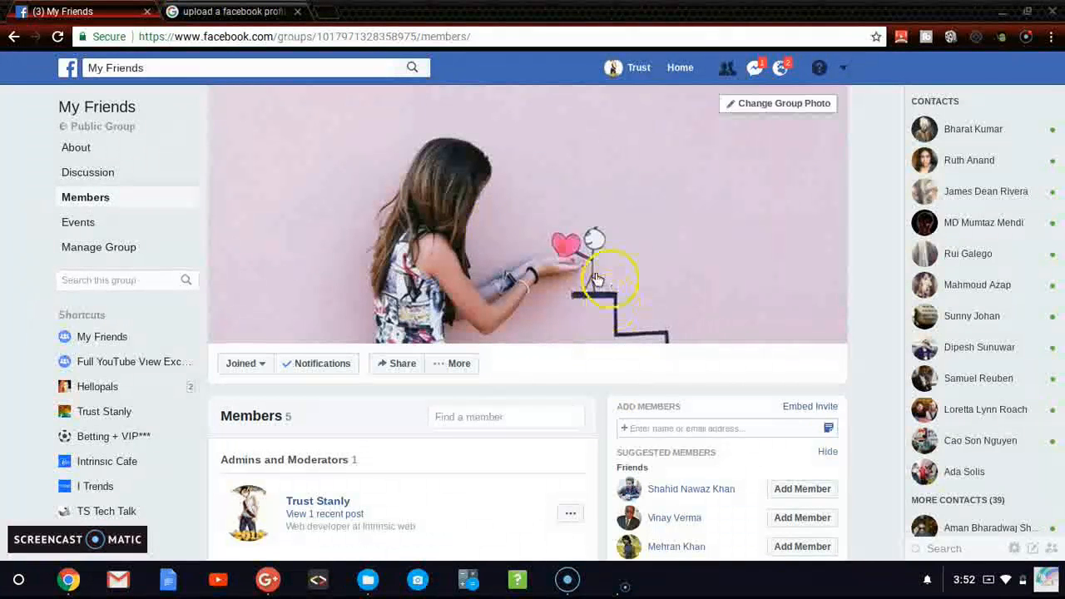
Step: Publish a plain post reading "happy sunday guys" in the group's discussion and close the chat window covering the page
{"action": "left_click", "coordinate": [84, 172]}
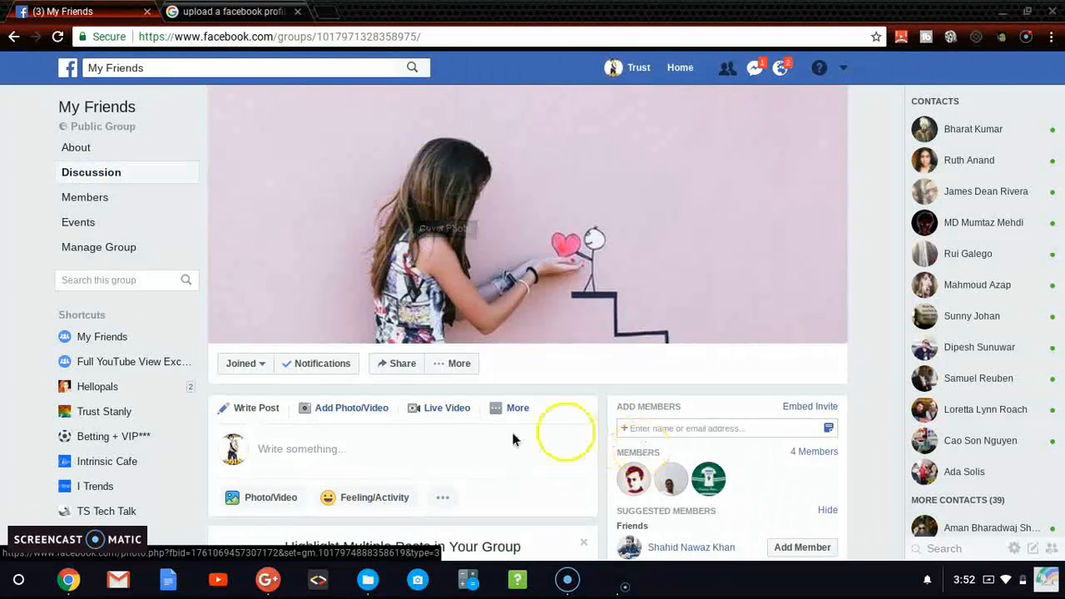
{"action": "left_click", "coordinate": [387, 466]}
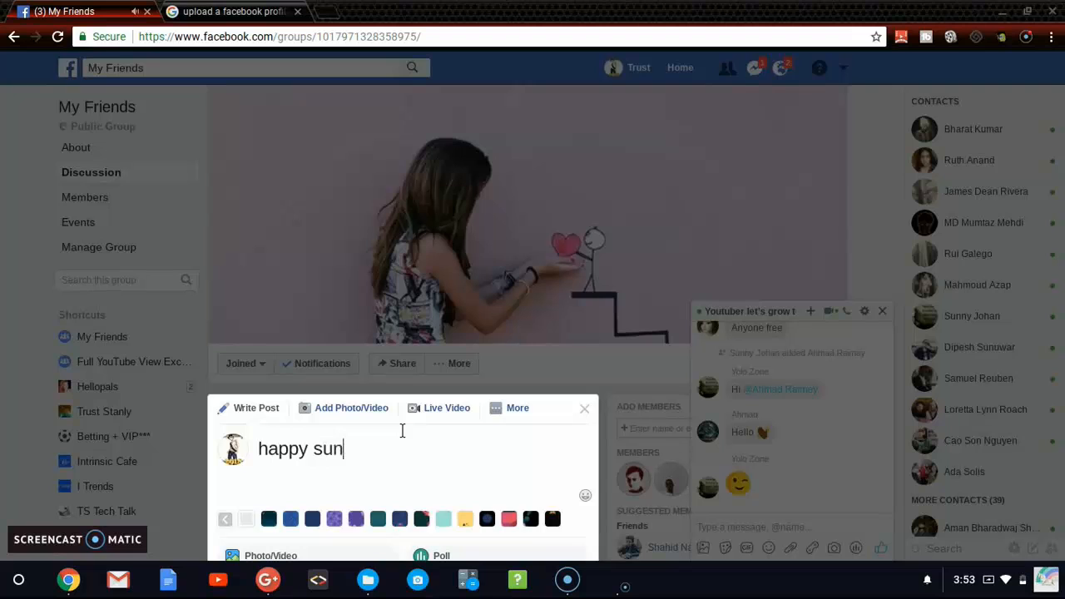
{"action": "type", "text": "guys"}
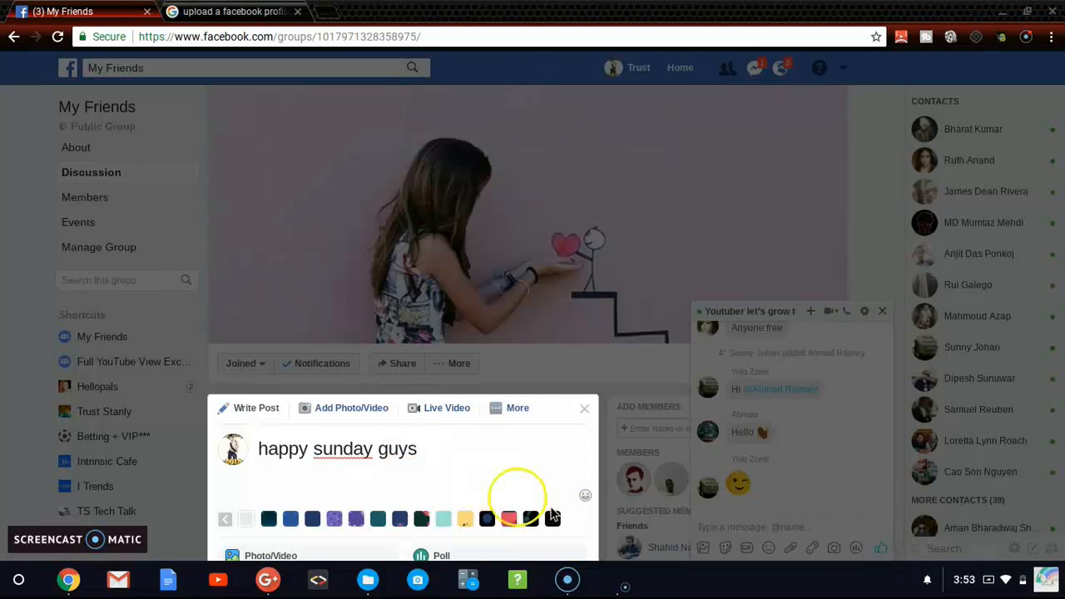
{"action": "scroll", "coordinate": [626, 541], "scroll_direction": "down", "scroll_amount": 2}
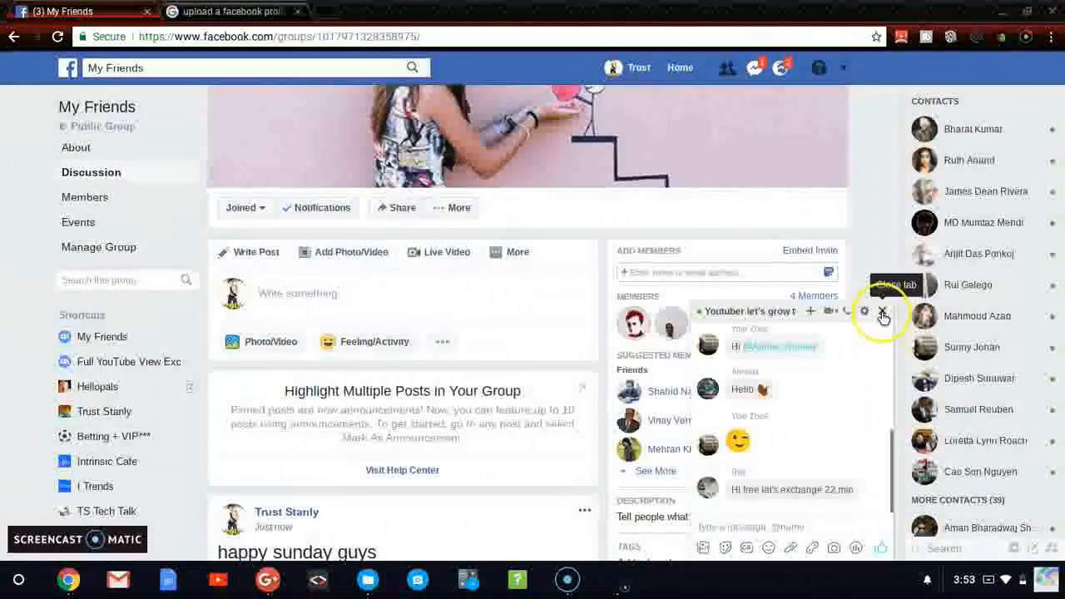
{"action": "left_click", "coordinate": [882, 312]}
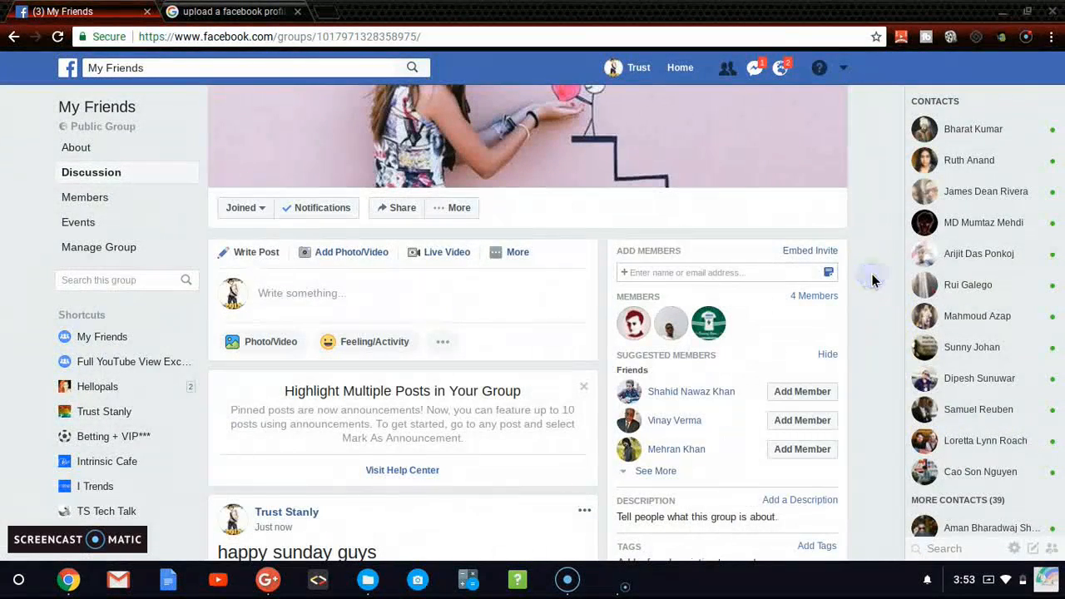
Step: Look through the posts and activity in the group's discussion feed down to its oldest entries
{"action": "scroll", "coordinate": [872, 278], "scroll_direction": "down", "scroll_amount": 5}
{"action": "scroll", "coordinate": [872, 279], "scroll_direction": "down", "scroll_amount": 4}
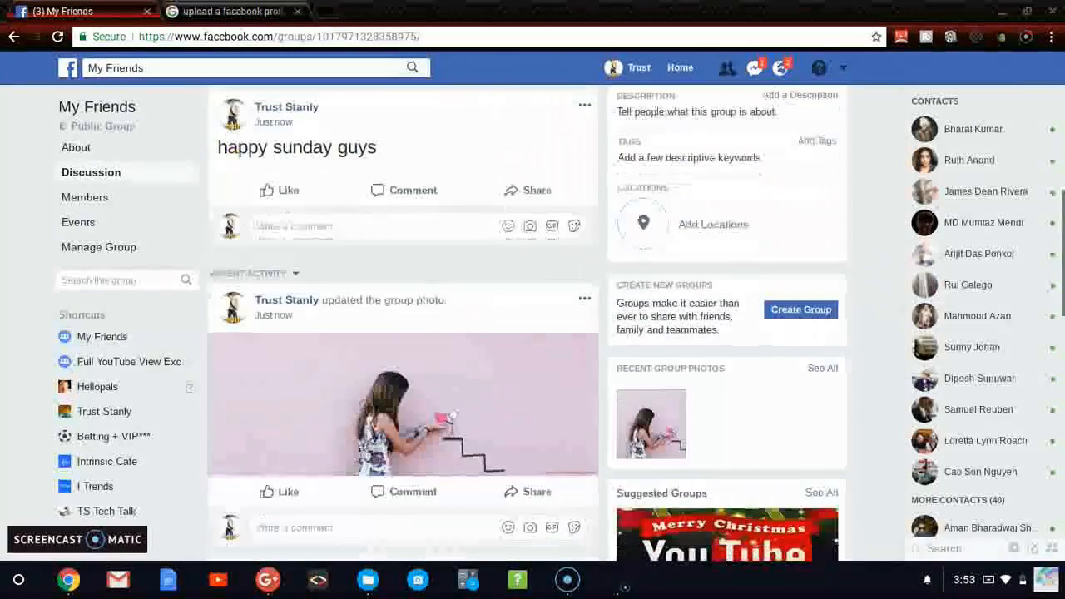
{"action": "scroll", "coordinate": [872, 278], "scroll_direction": "down", "scroll_amount": 3}
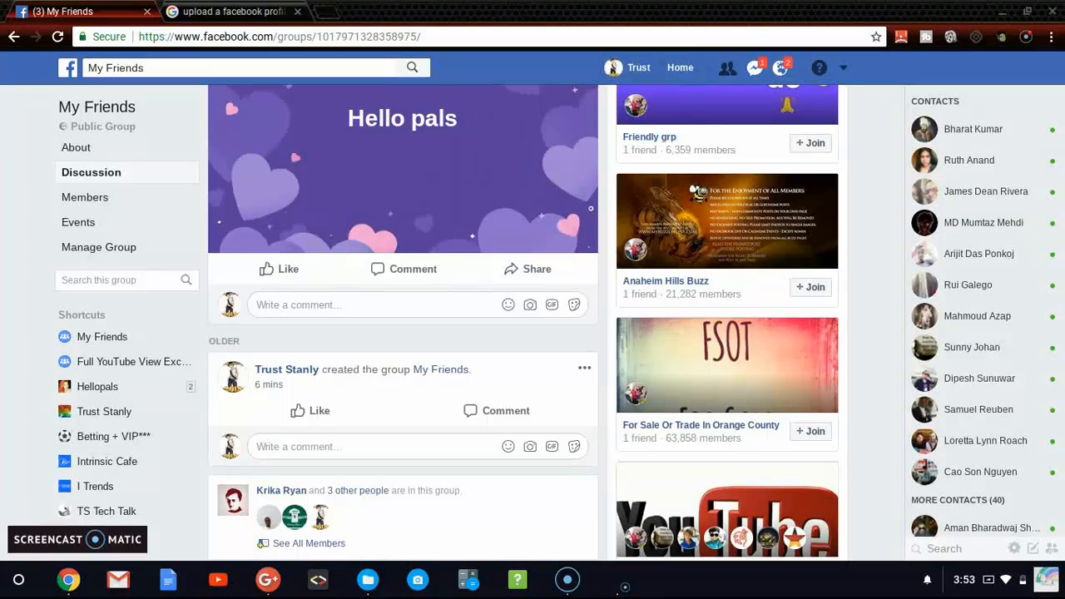
{"action": "scroll", "coordinate": [872, 278], "scroll_direction": "down", "scroll_amount": 4}
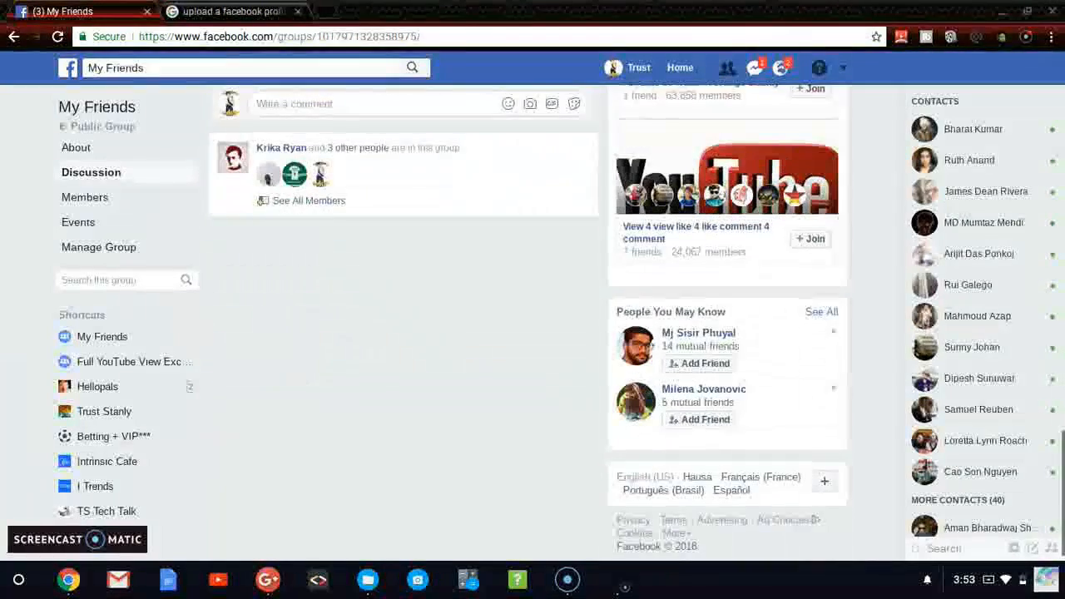
{"action": "scroll", "coordinate": [872, 279], "scroll_direction": "up", "scroll_amount": 5}
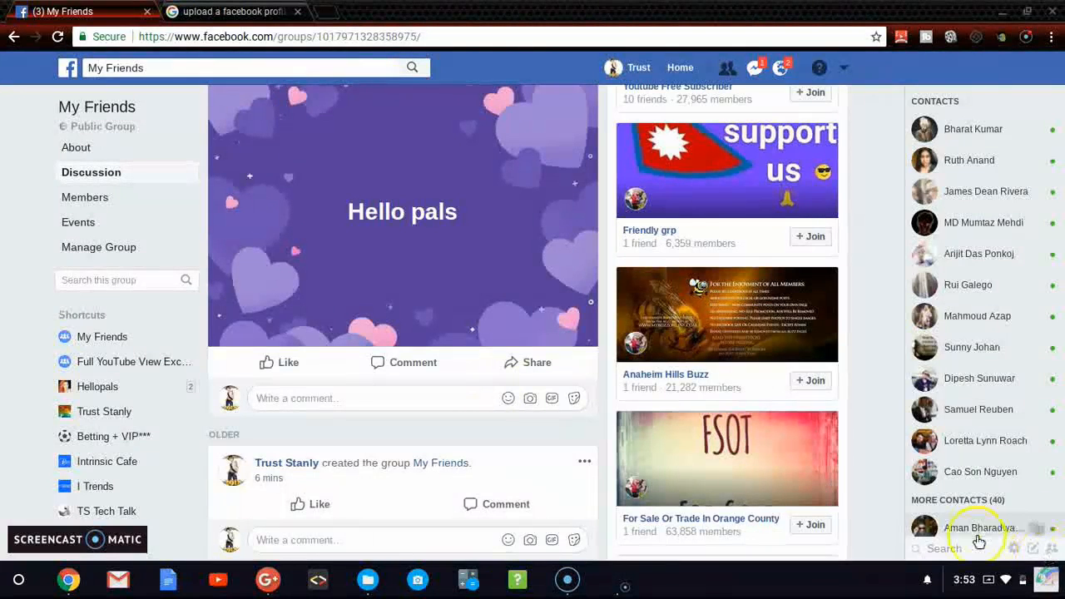
{"action": "left_click", "coordinate": [1035, 579]}
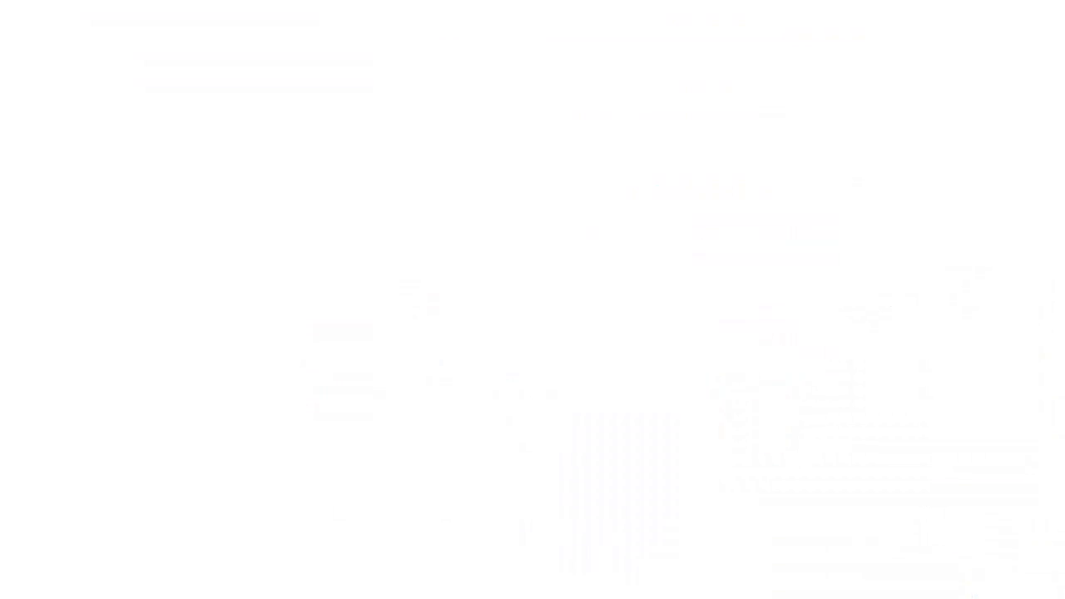